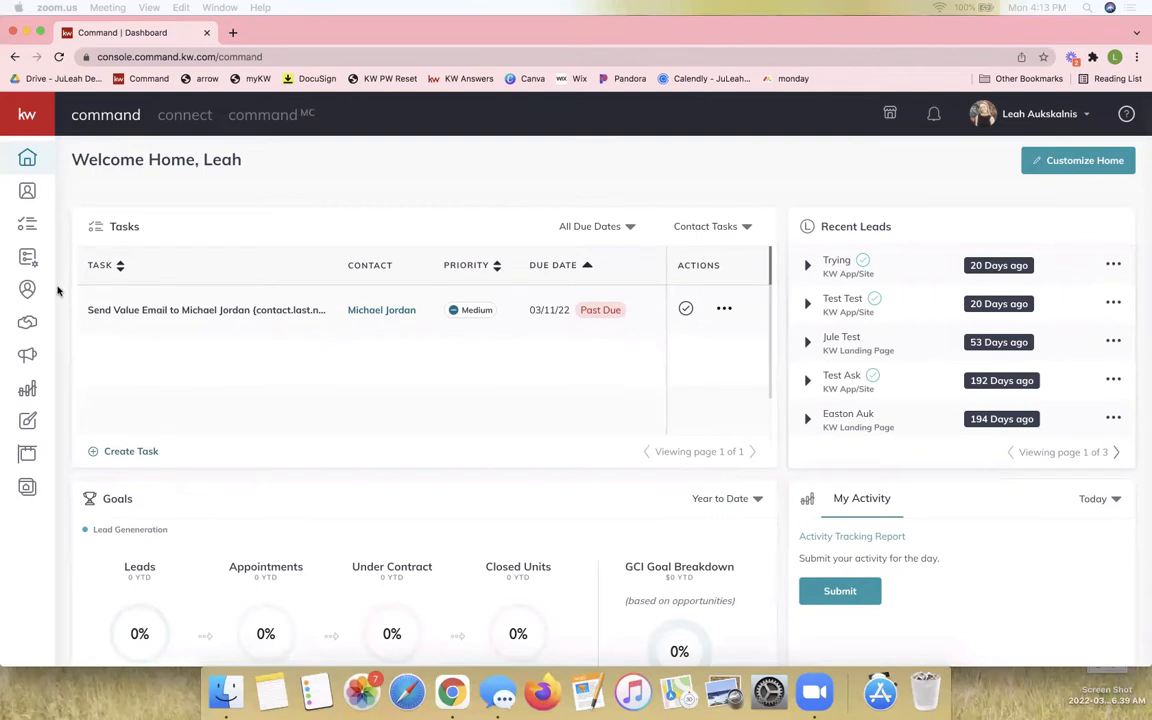
Step: Open the Library of SmartPlans with the navigation labels expanded
click(75, 224)
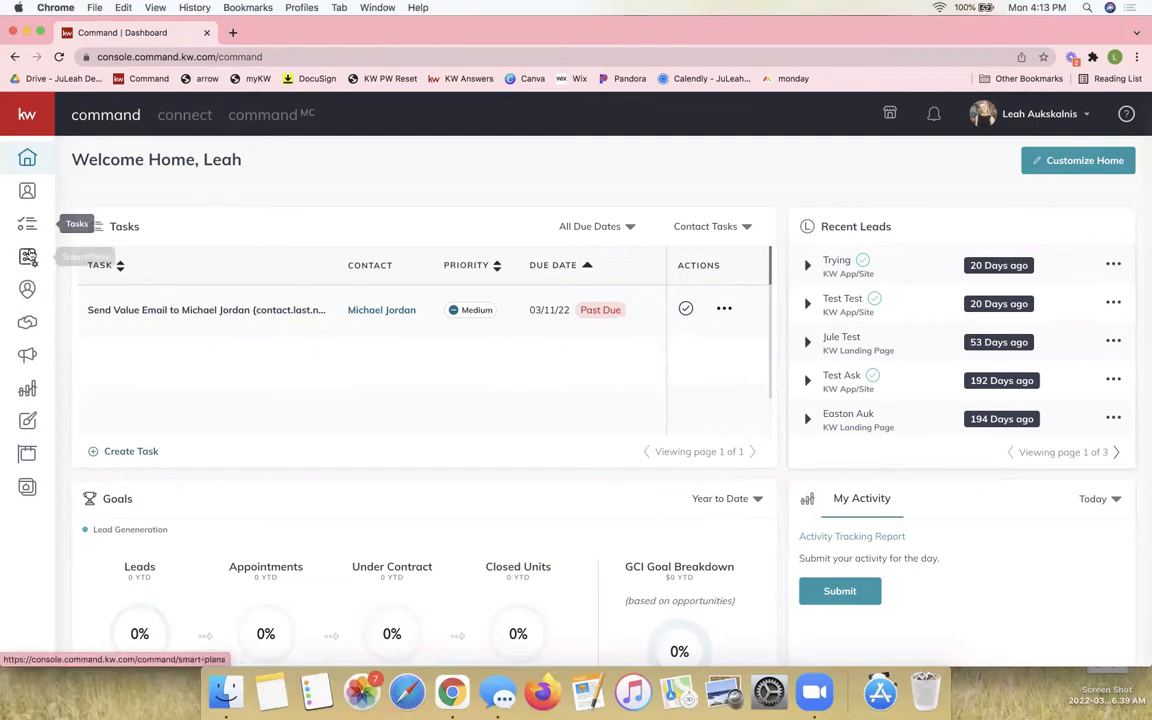
click(28, 257)
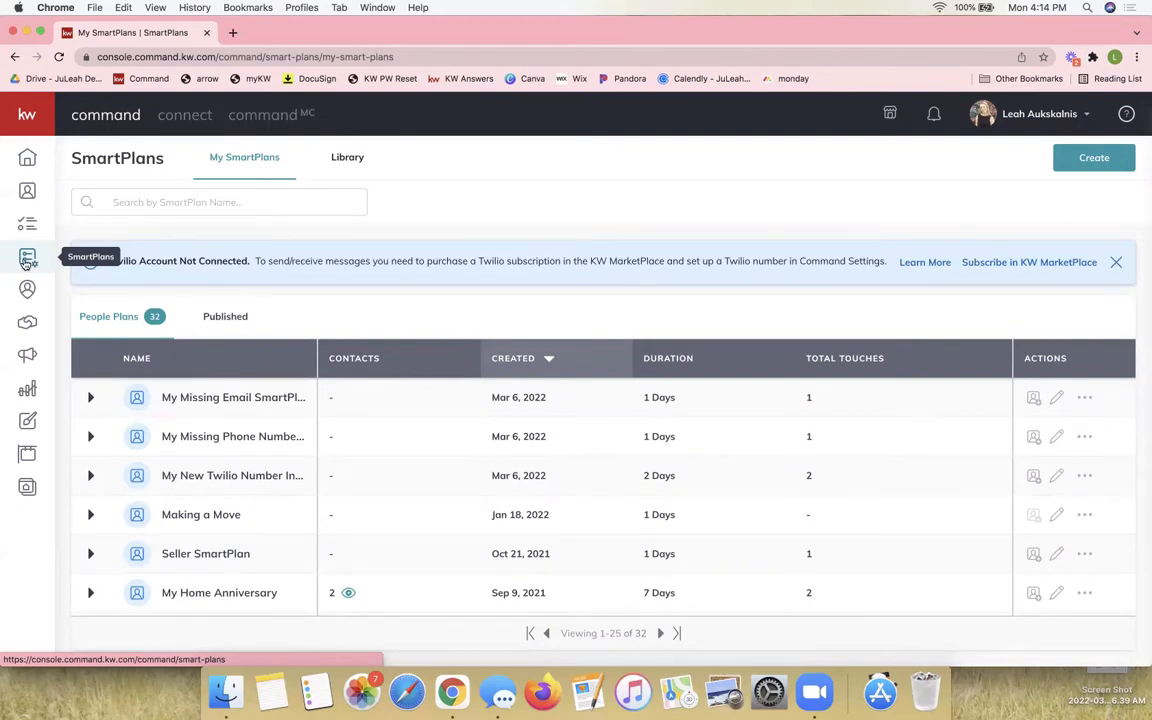
click(28, 120)
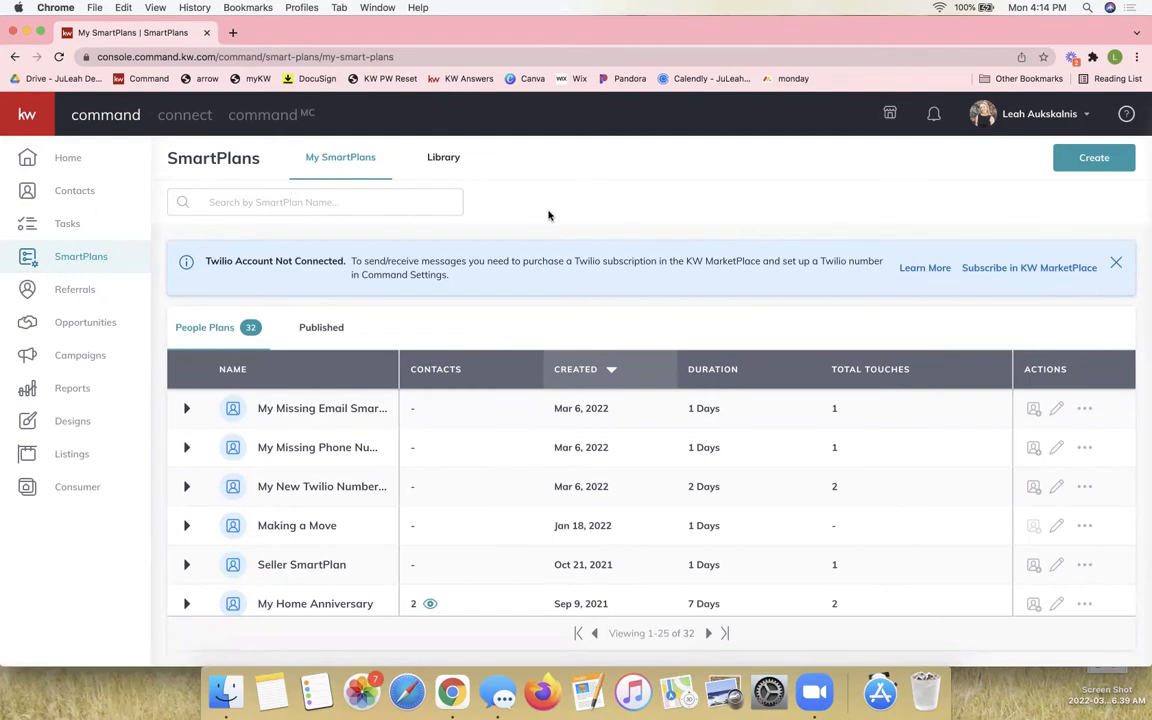
click(443, 162)
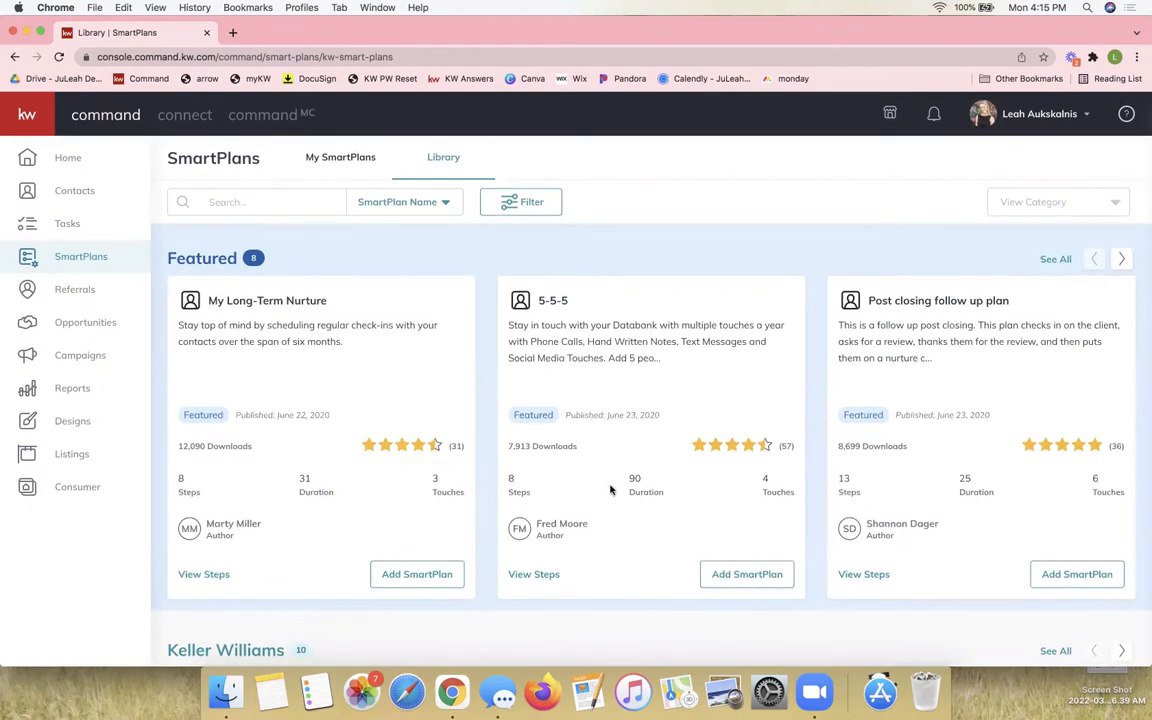
Step: Browse the Featured plans in the library and page through the Keller Williams SmartPlans
scroll(610, 489, down, 5)
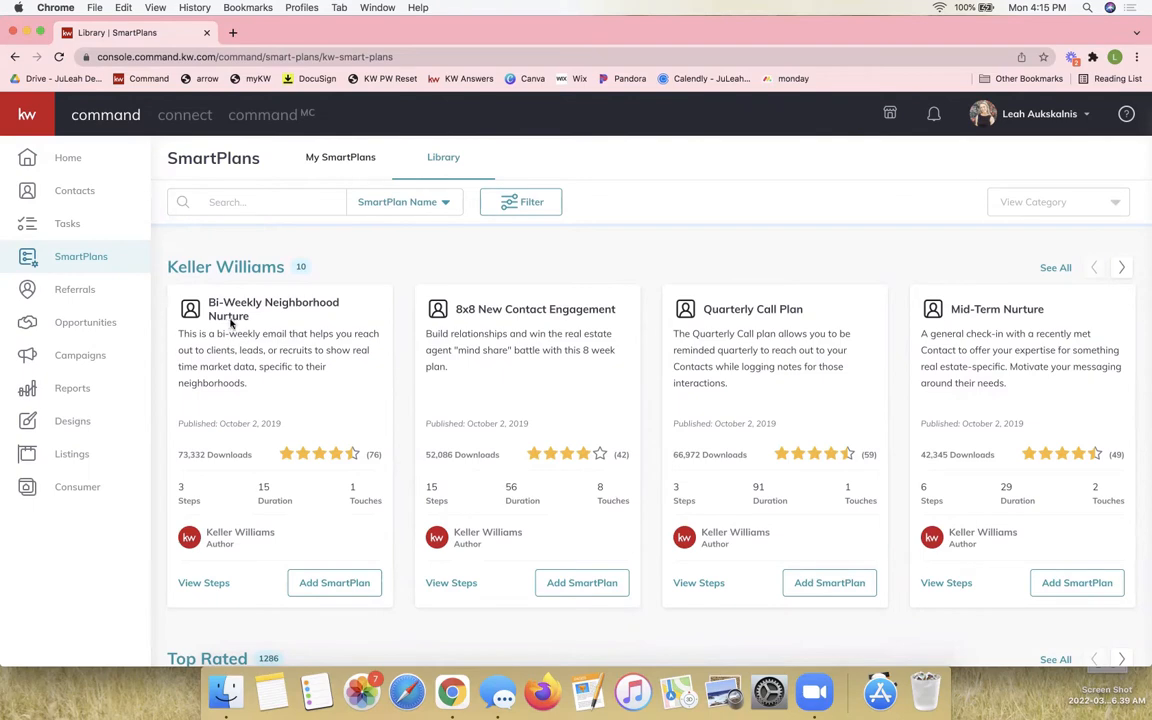
scroll(232, 340, up, 1)
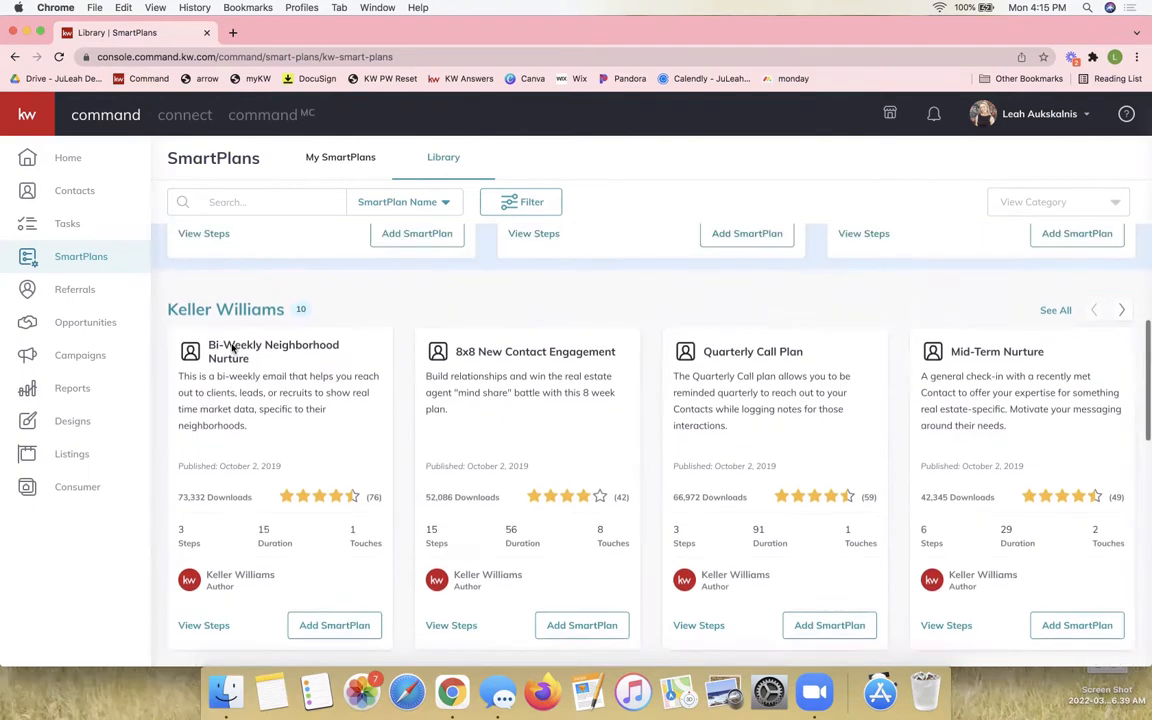
scroll(232, 340, up, 3)
scroll(225, 300, up, 5)
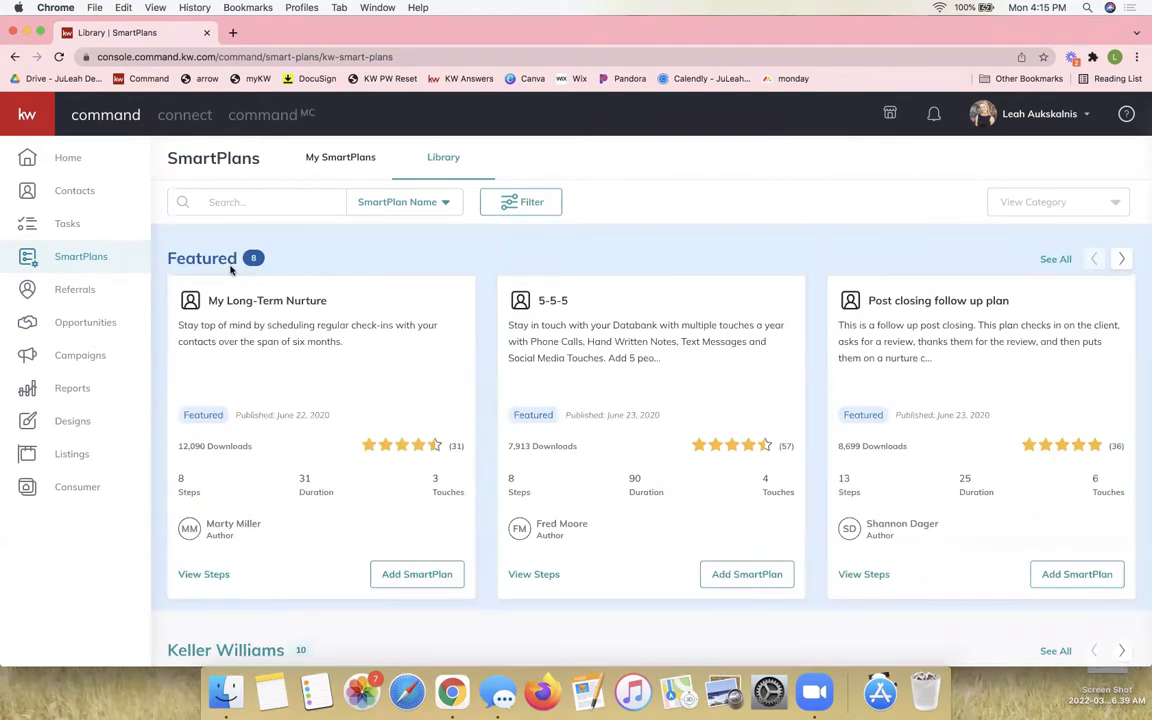
scroll(220, 272, down, 4)
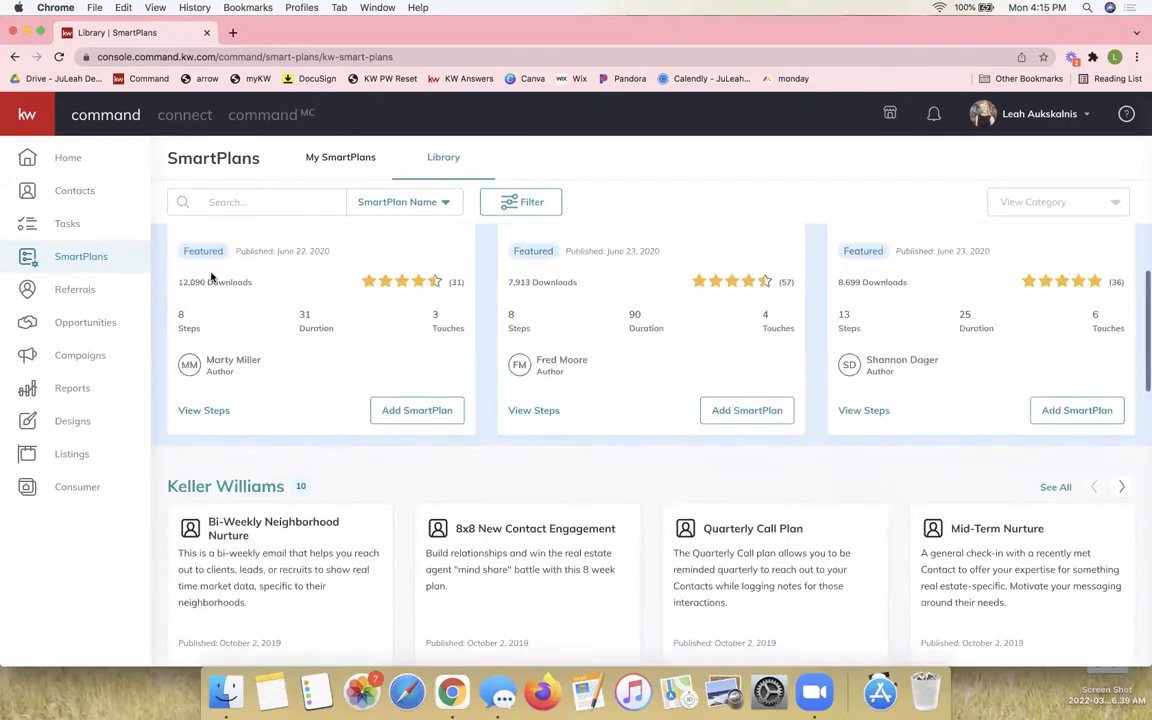
scroll(211, 277, down, 5)
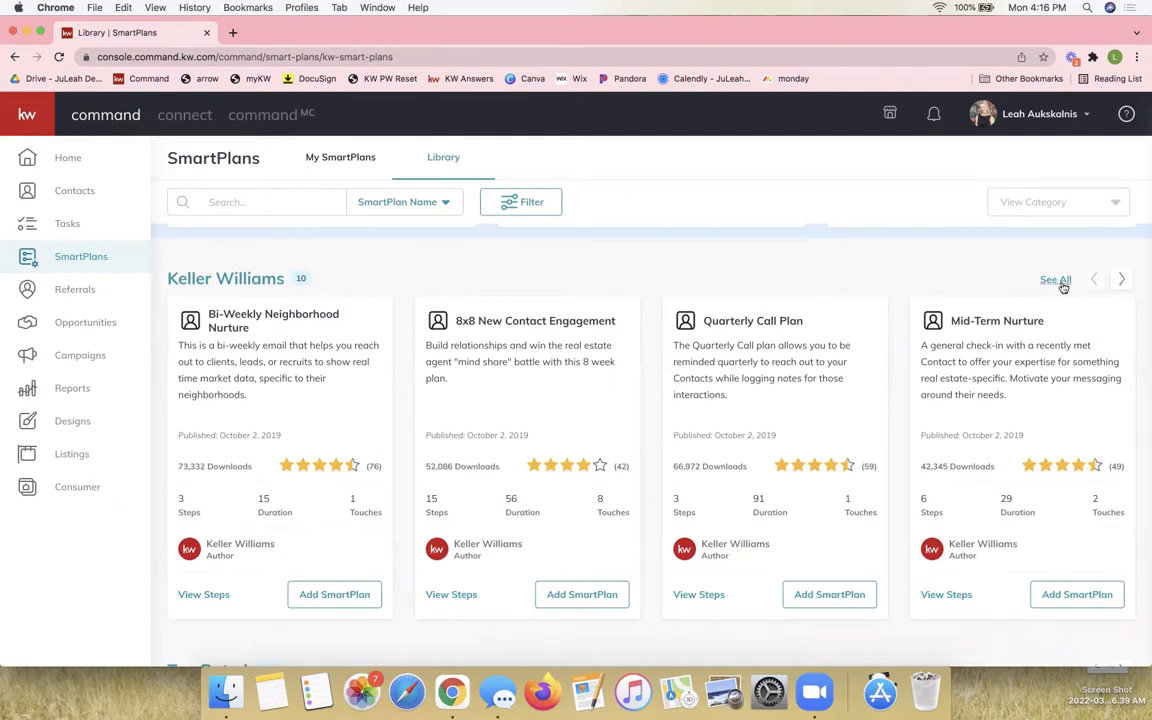
click(1122, 282)
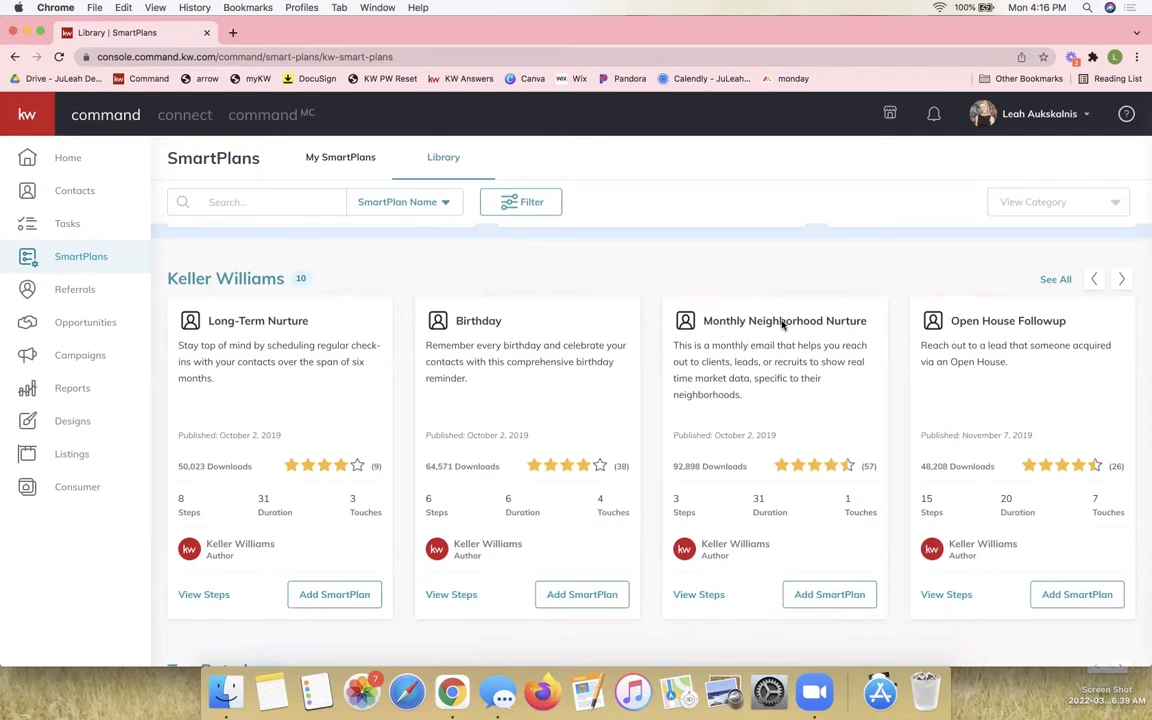
click(1120, 282)
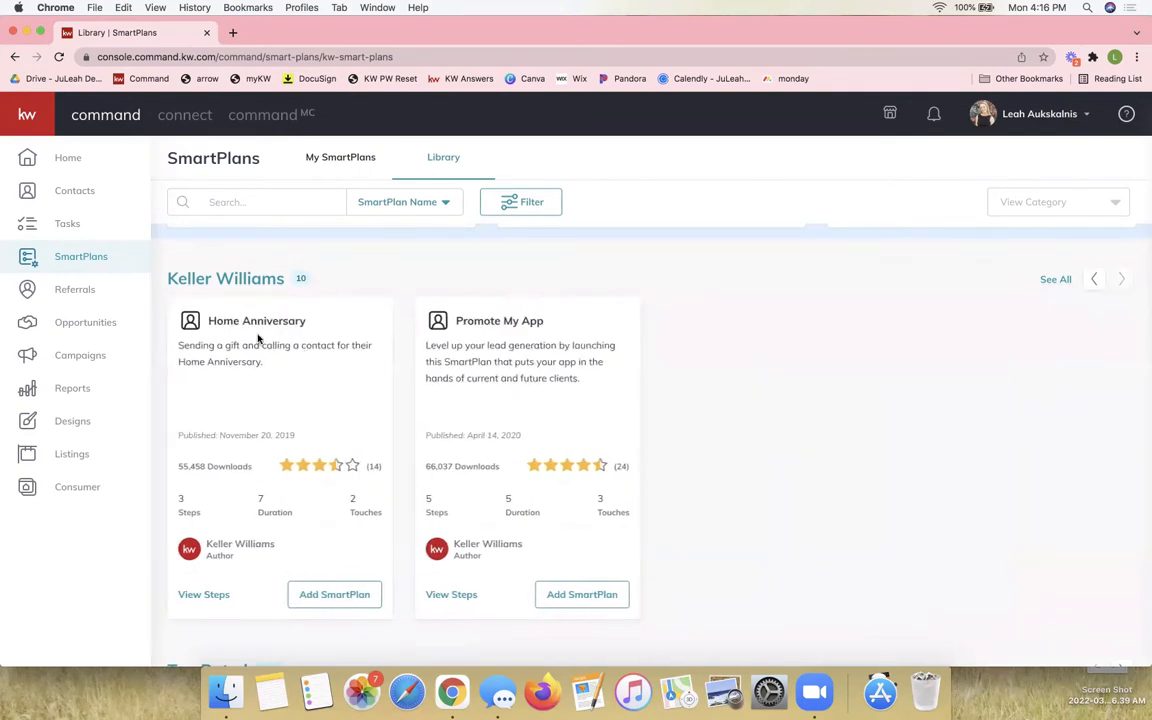
click(1094, 282)
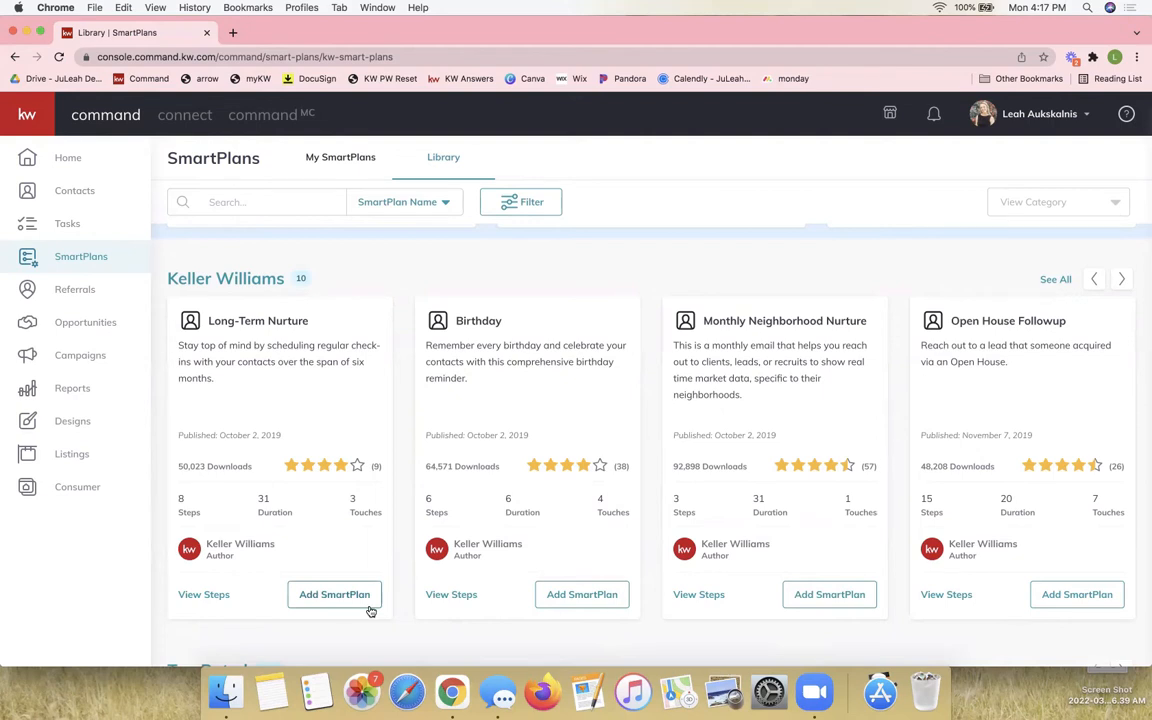
Step: Return to My SmartPlans and search the plans by the name "neighborhood"
click(319, 163)
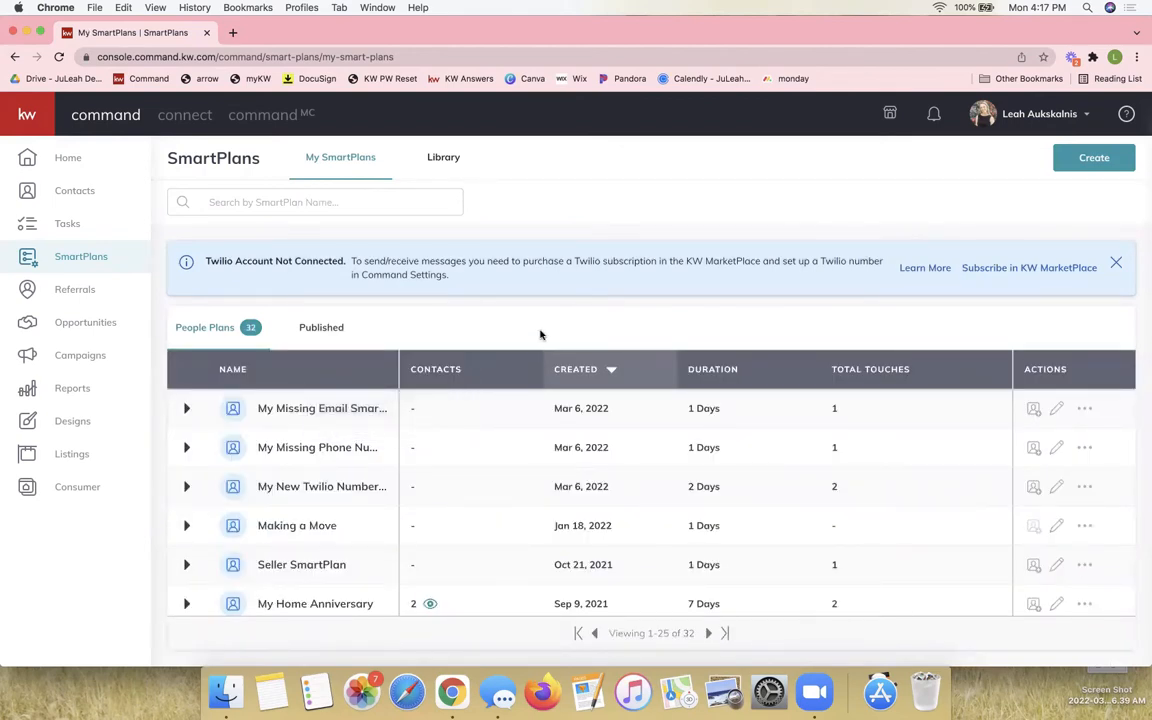
scroll(336, 447, down, 3)
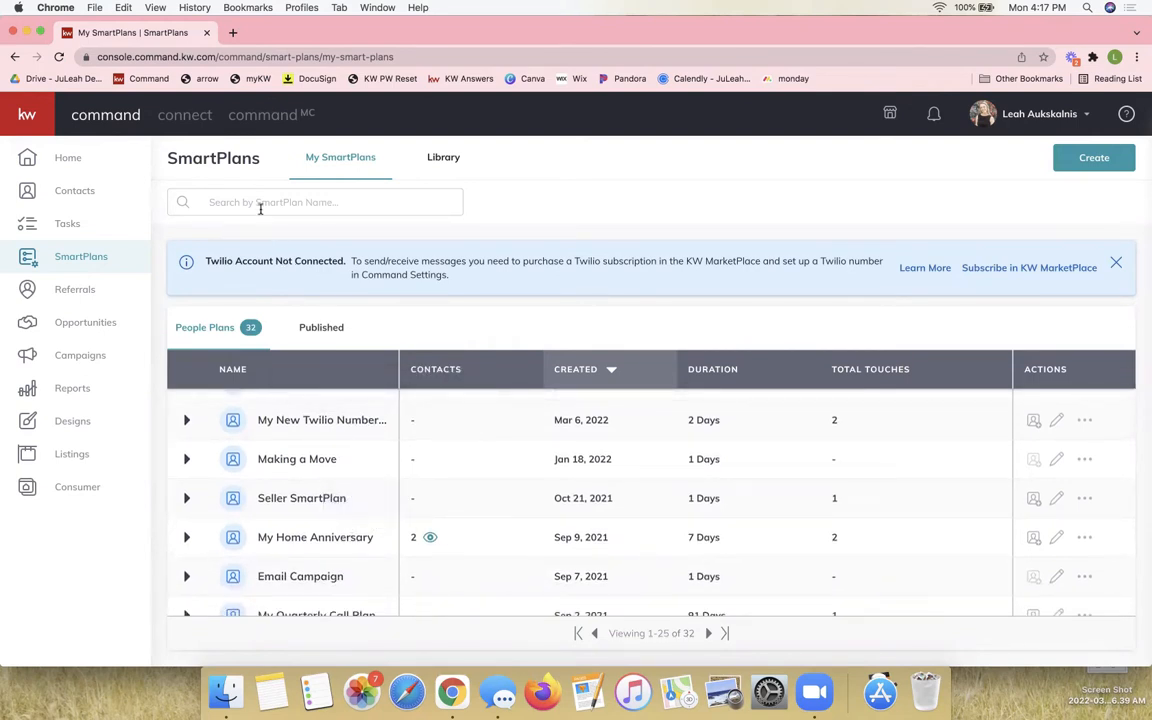
click(212, 203)
text(neighbo)
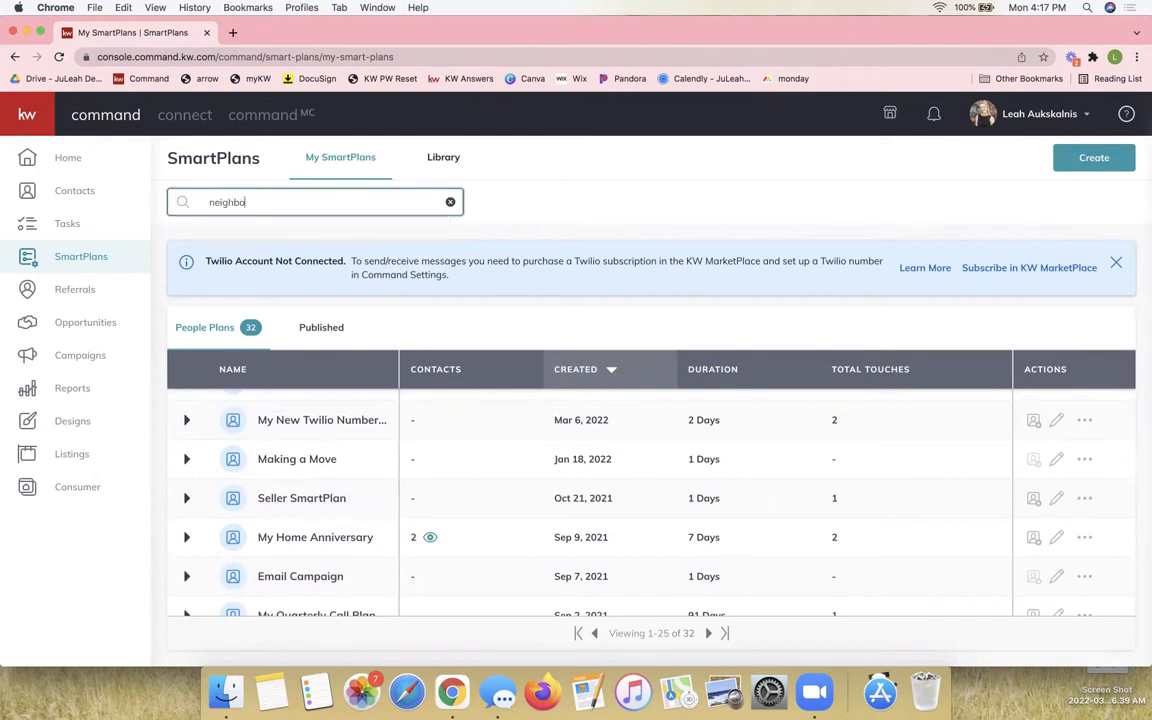
text(rhood)
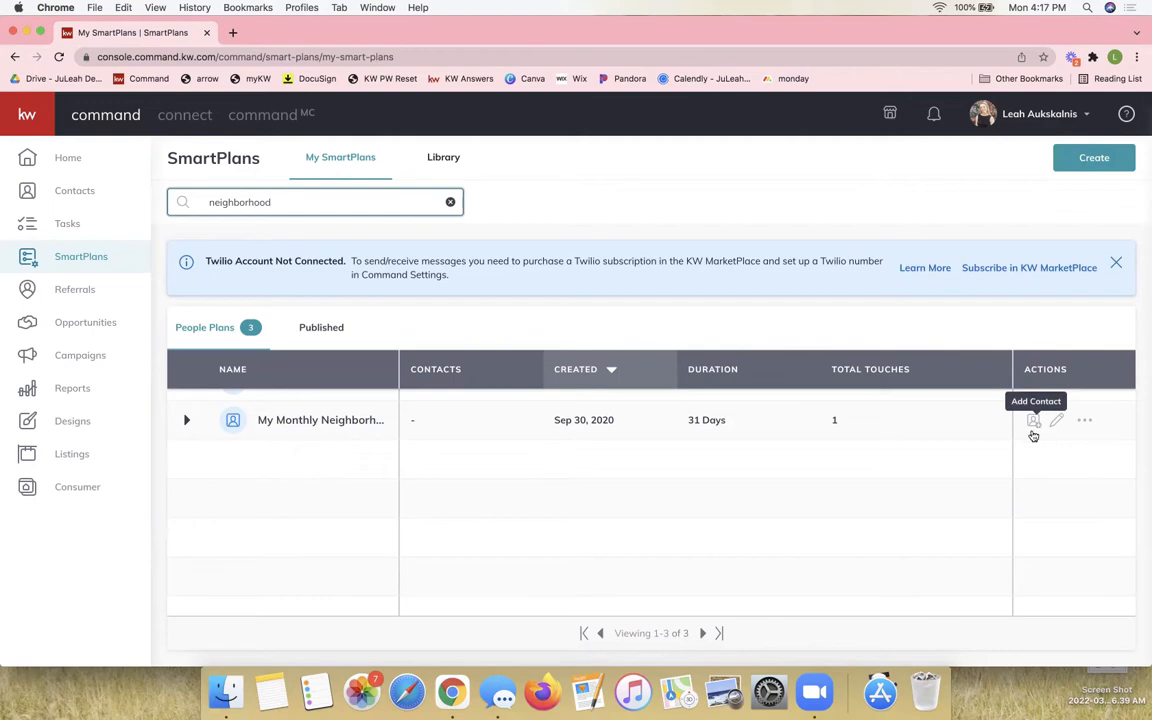
Step: Start adding contacts to the My Monthly Neighborhood Nurture plan and view the available tag filters and sort orders
click(1032, 424)
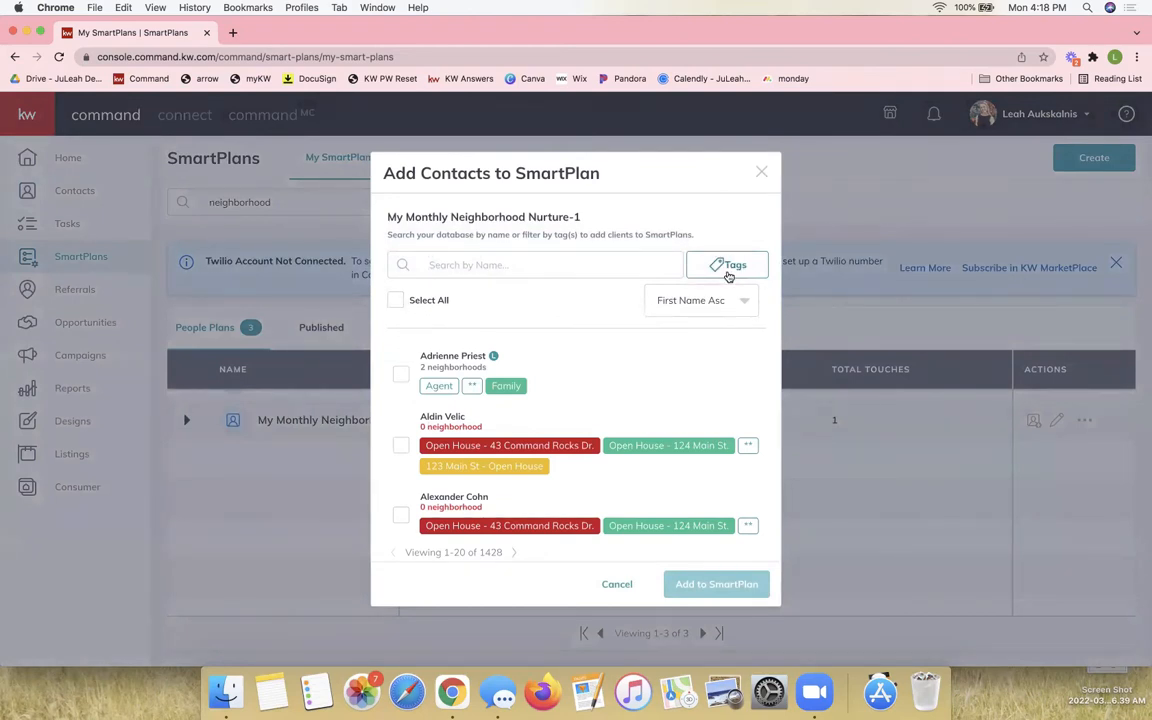
click(590, 262)
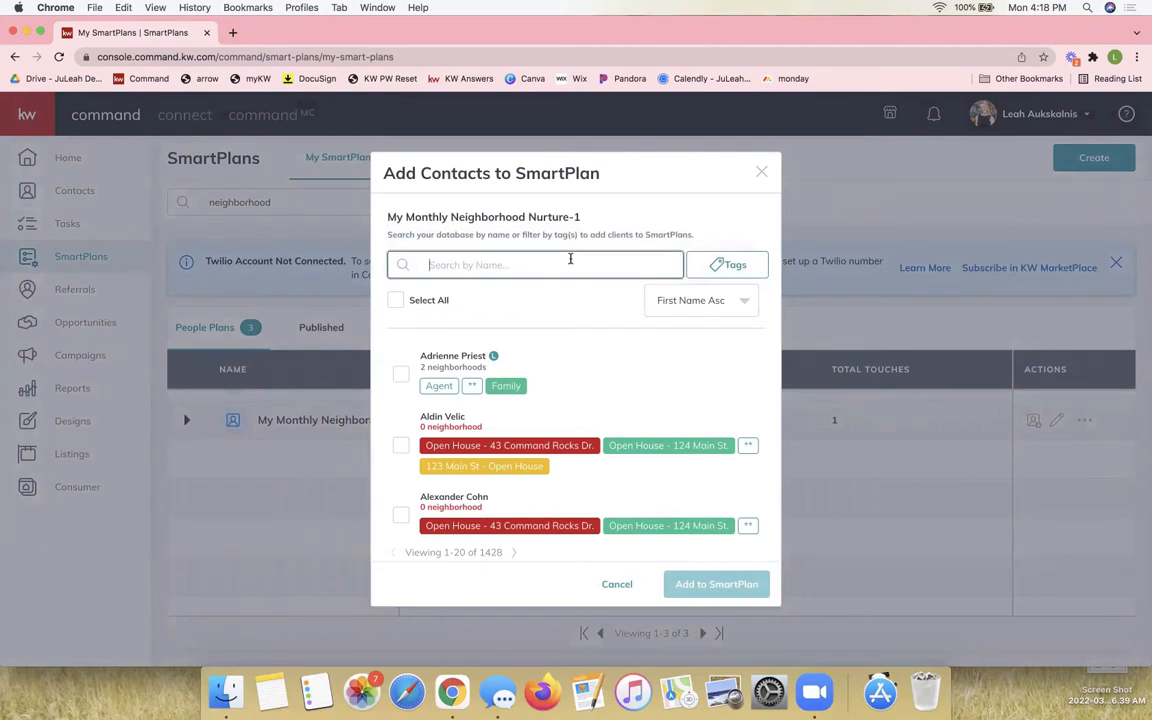
click(724, 265)
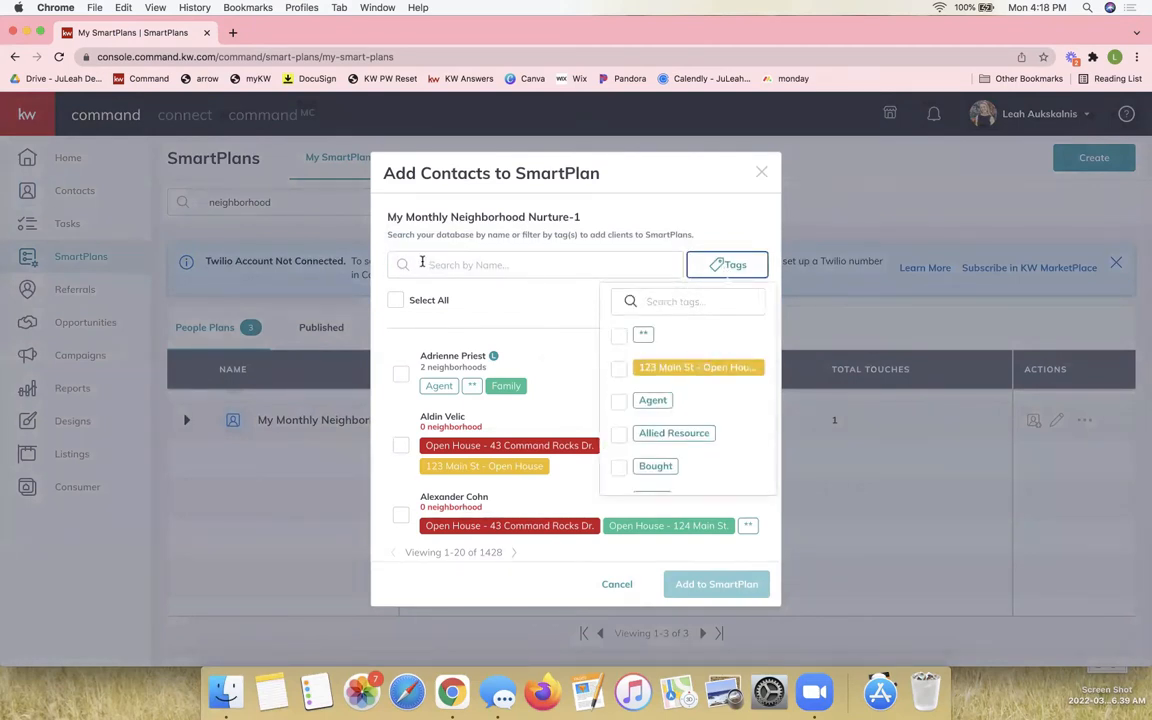
click(422, 262)
click(703, 305)
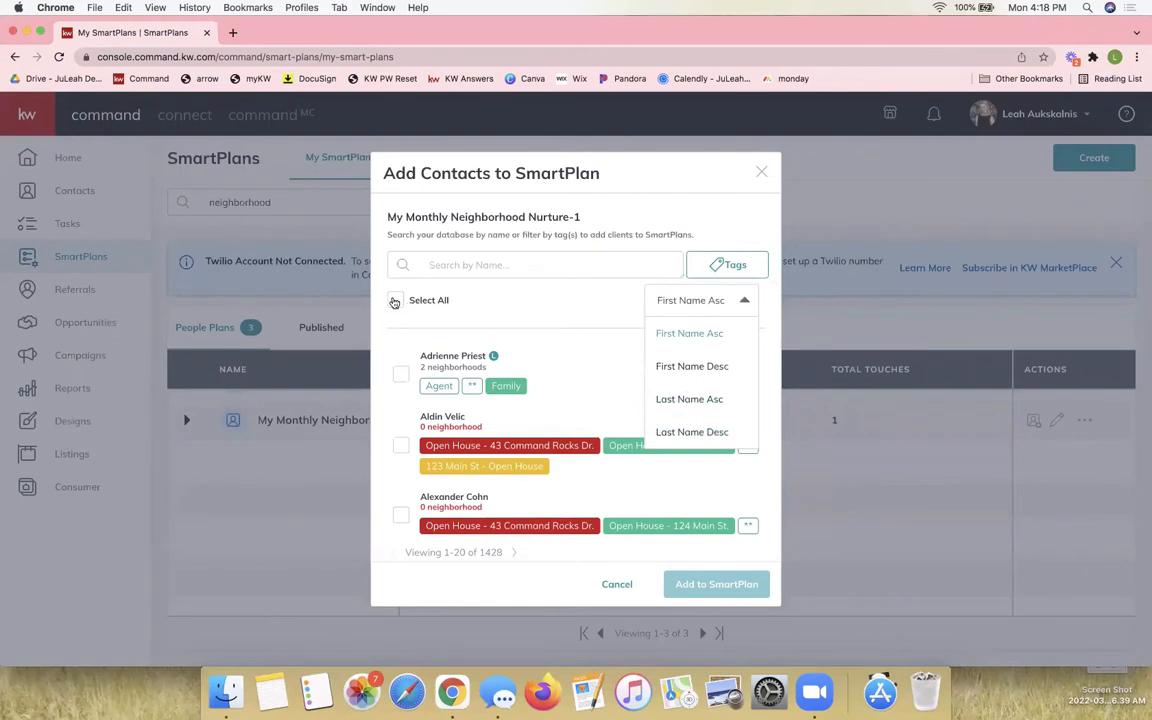
Step: Select all contacts on the first two pages of the contact list and submit them to the SmartPlan
click(420, 300)
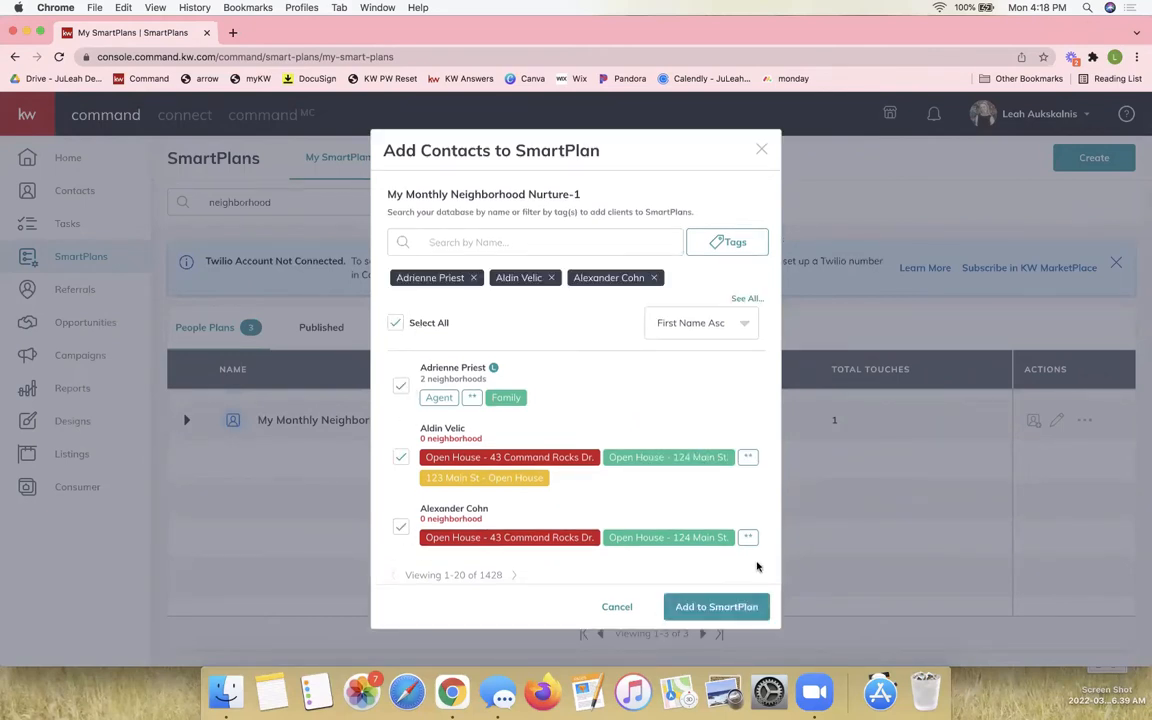
click(514, 577)
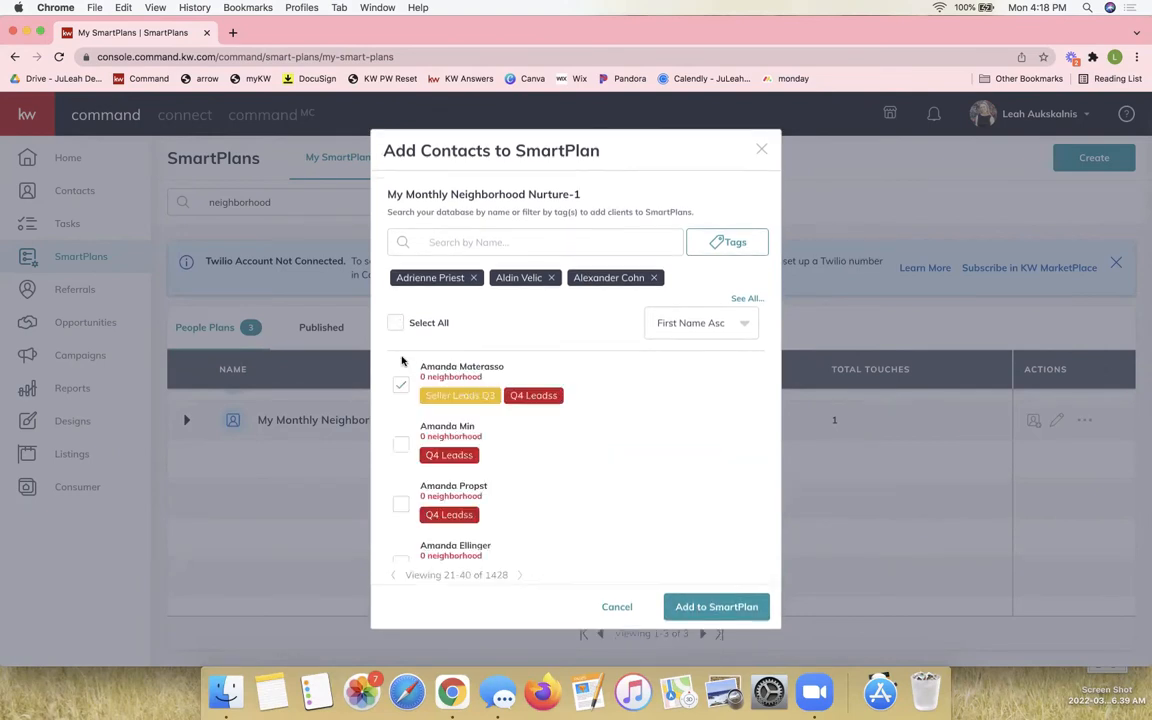
click(393, 324)
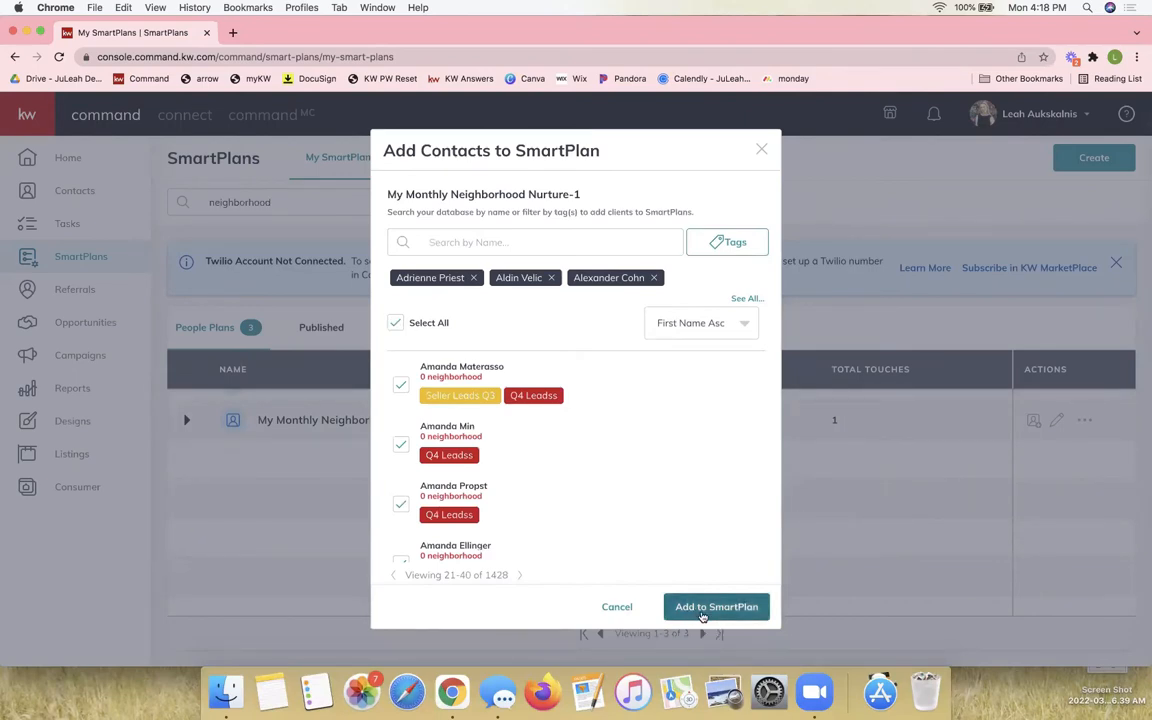
click(703, 614)
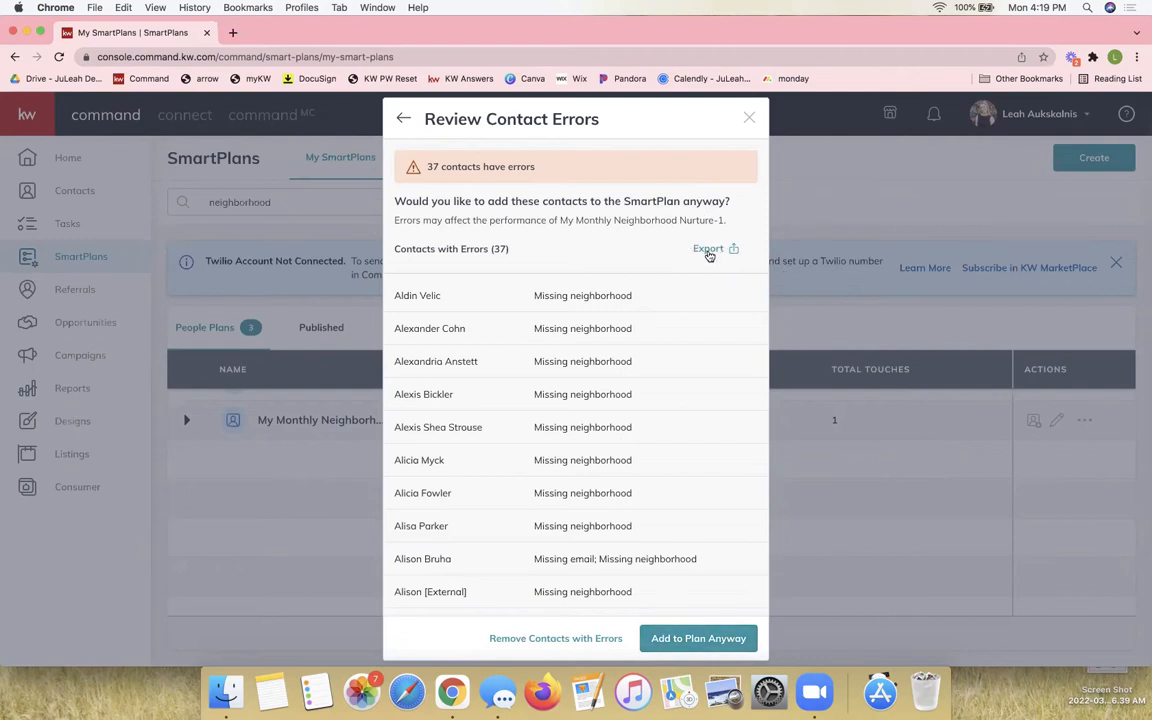
Step: Remove the contacts with errors, start the SmartPlan now for the remaining contacts, and close the start date dialog
click(602, 639)
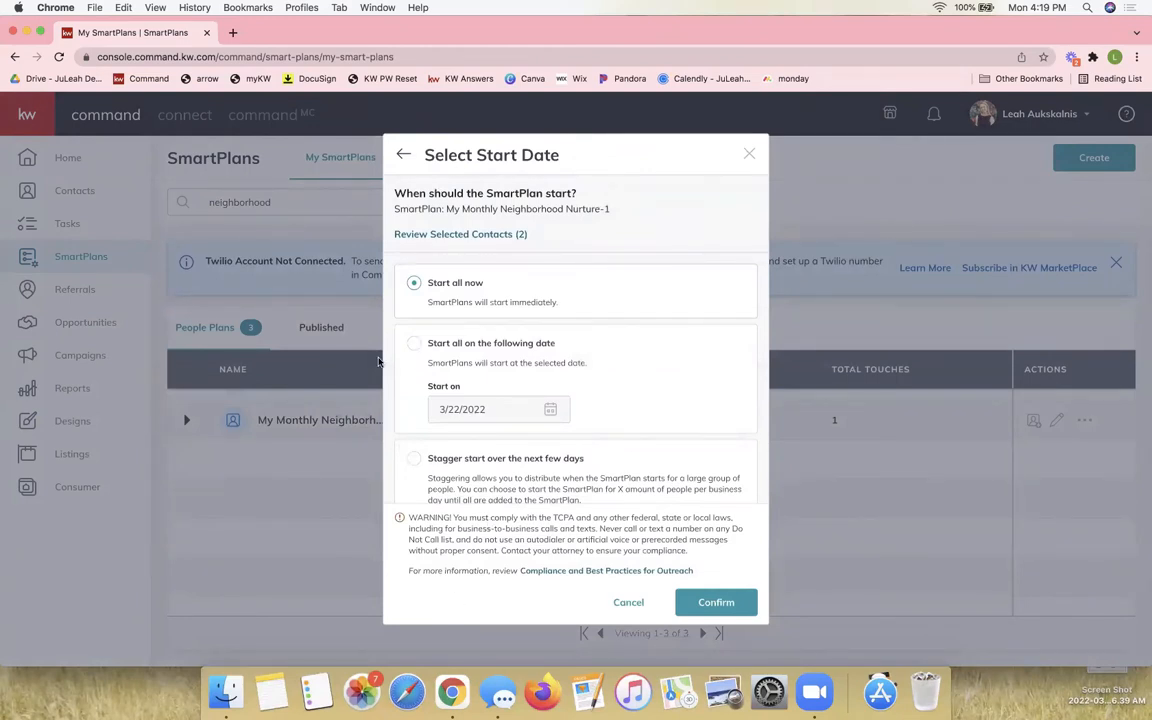
scroll(489, 385, down, 2)
scroll(489, 383, up, 2)
click(704, 605)
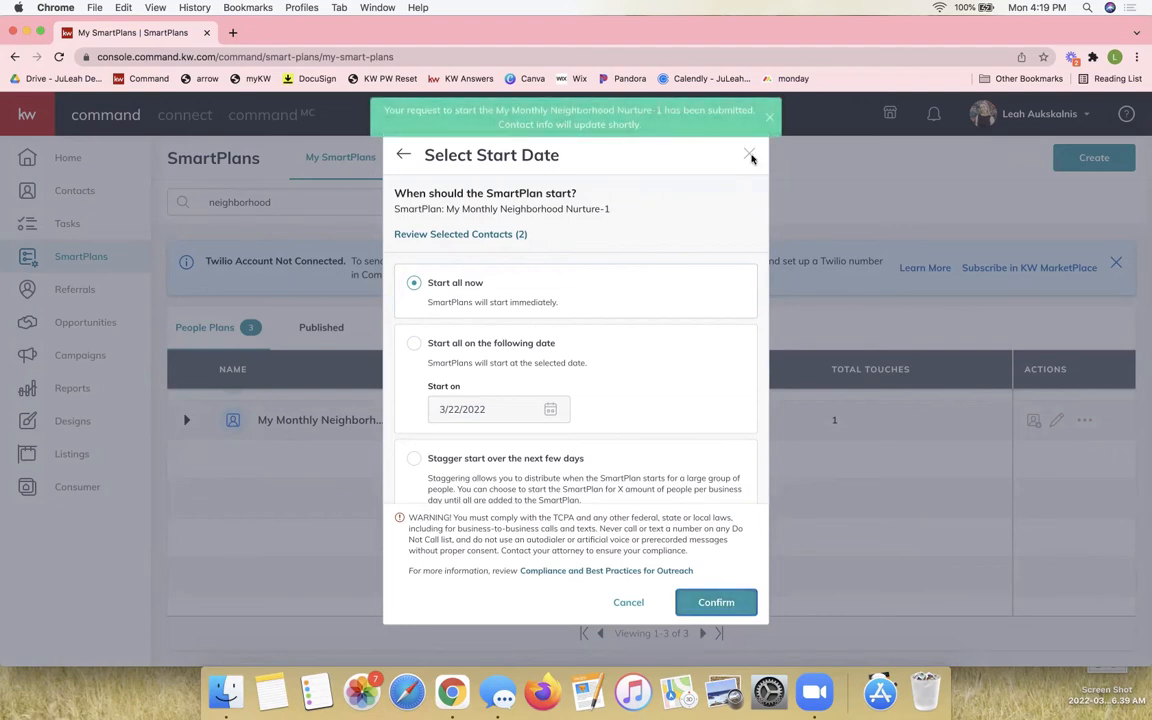
click(750, 154)
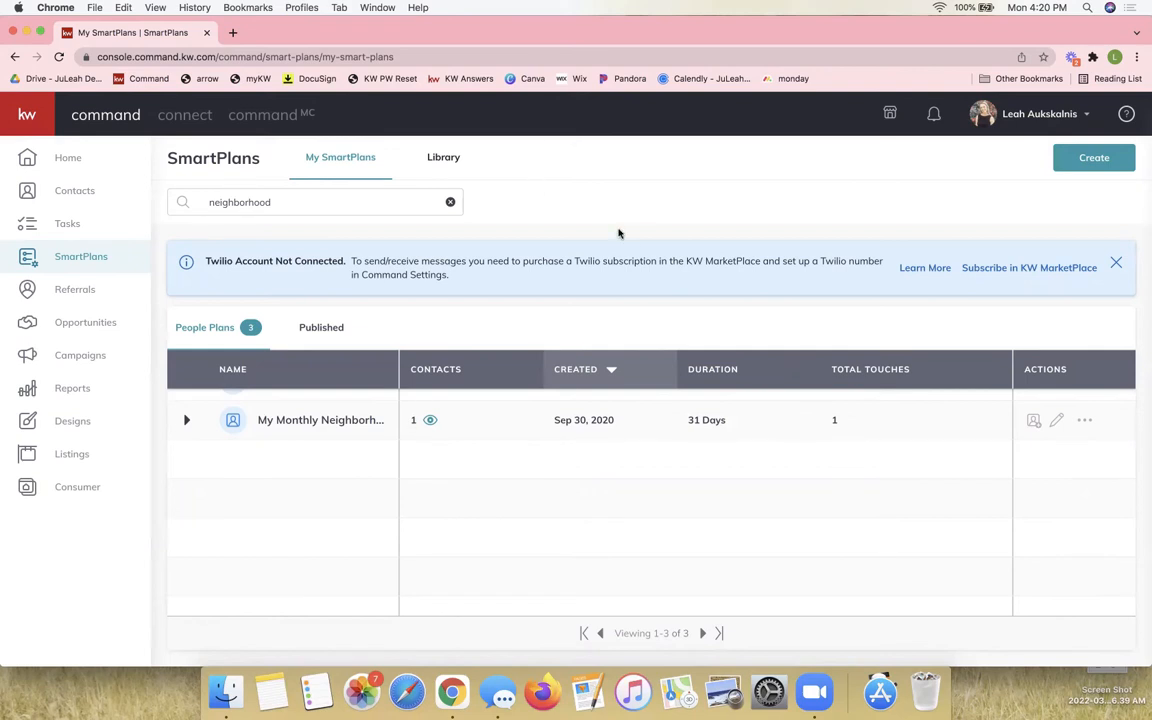
Step: Dismiss the account menu and open the KW MarketPlace
click(1026, 118)
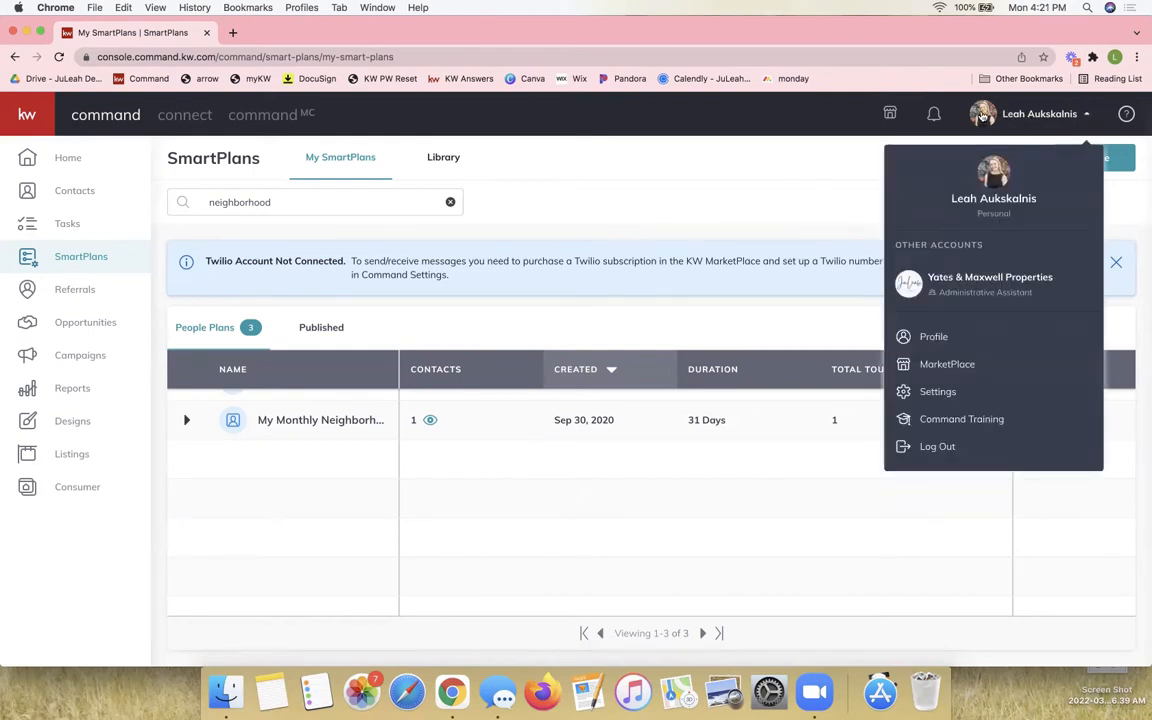
click(775, 142)
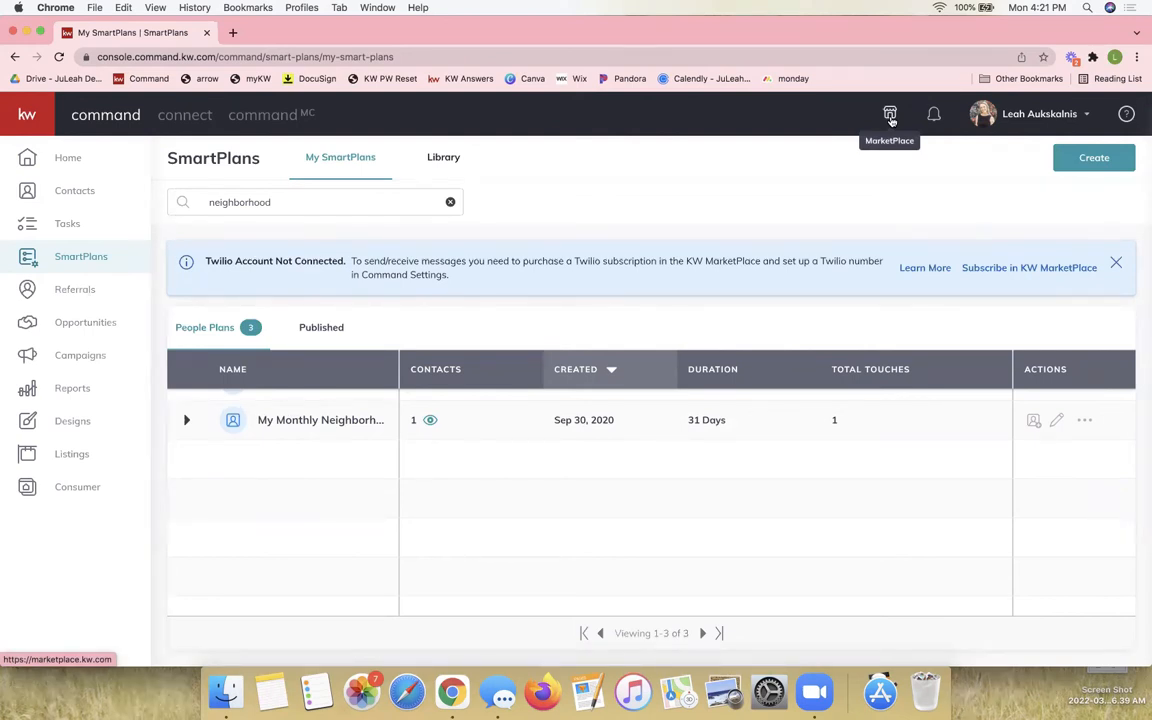
click(890, 114)
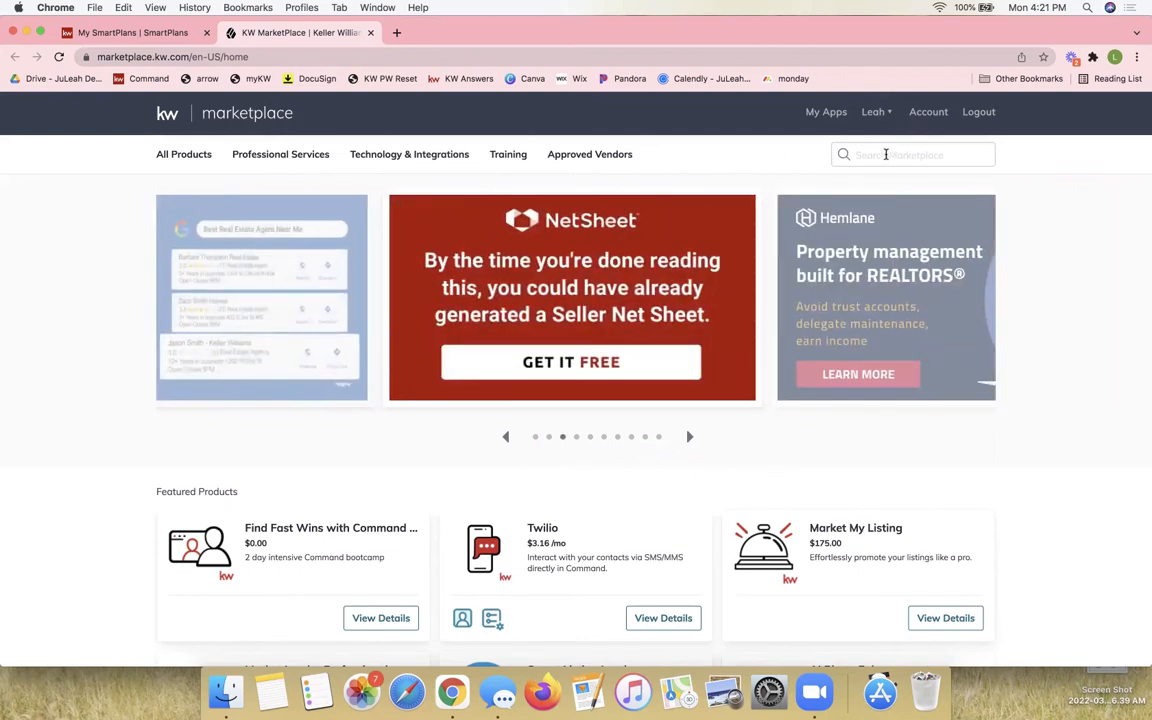
click(928, 153)
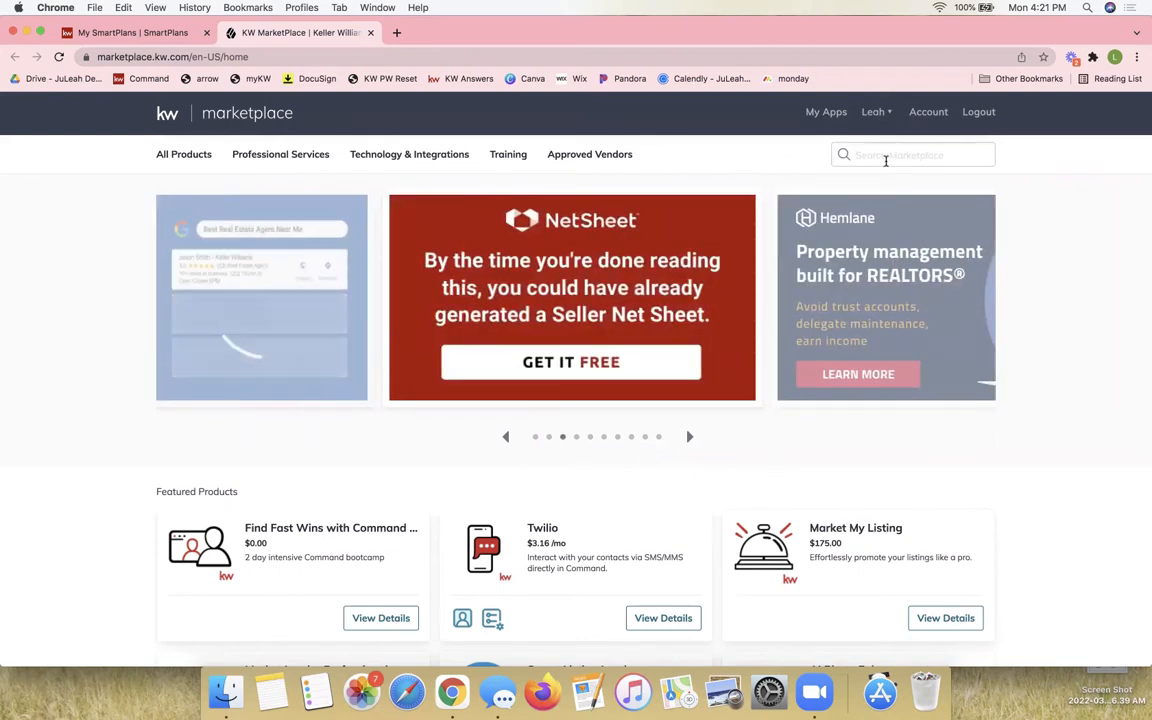
text(API NATION)
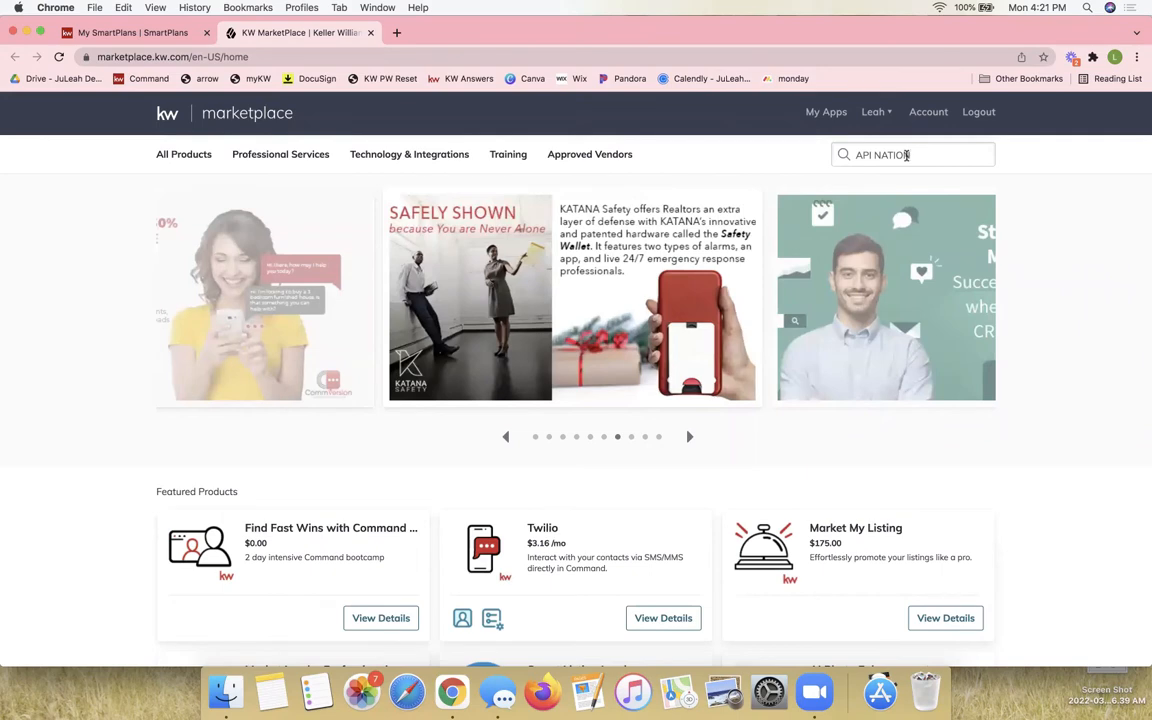
text(N)
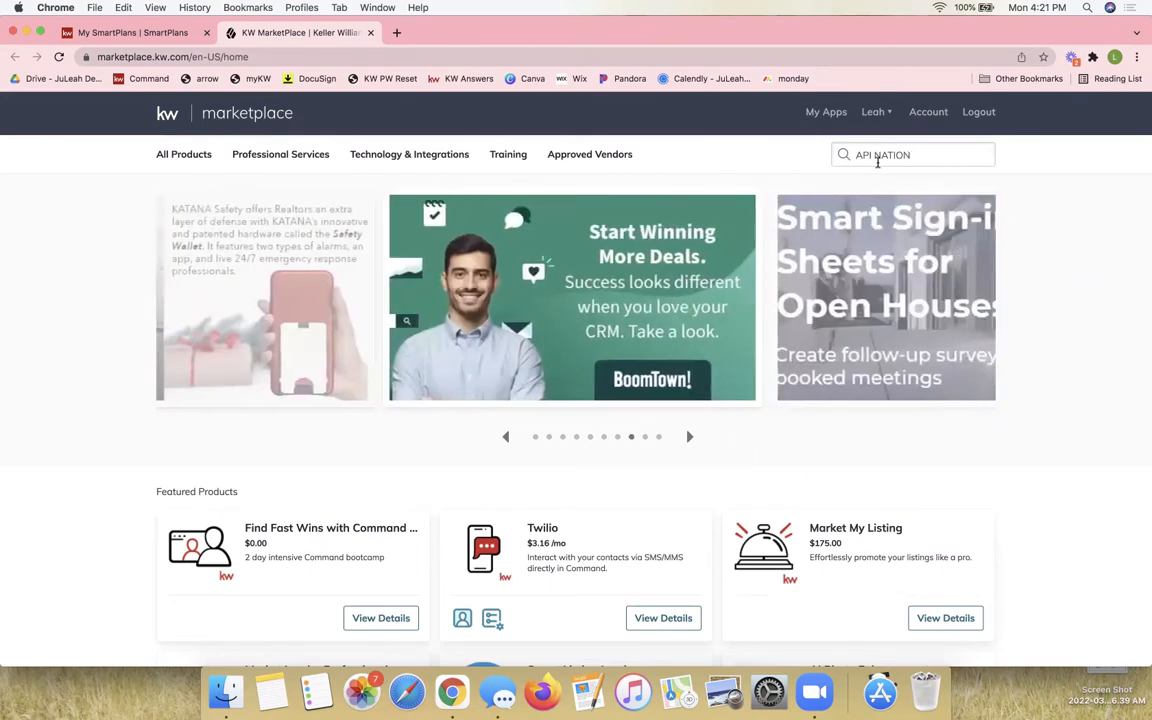
Step: Search the marketplace for "zillow"
triple_click(878, 162)
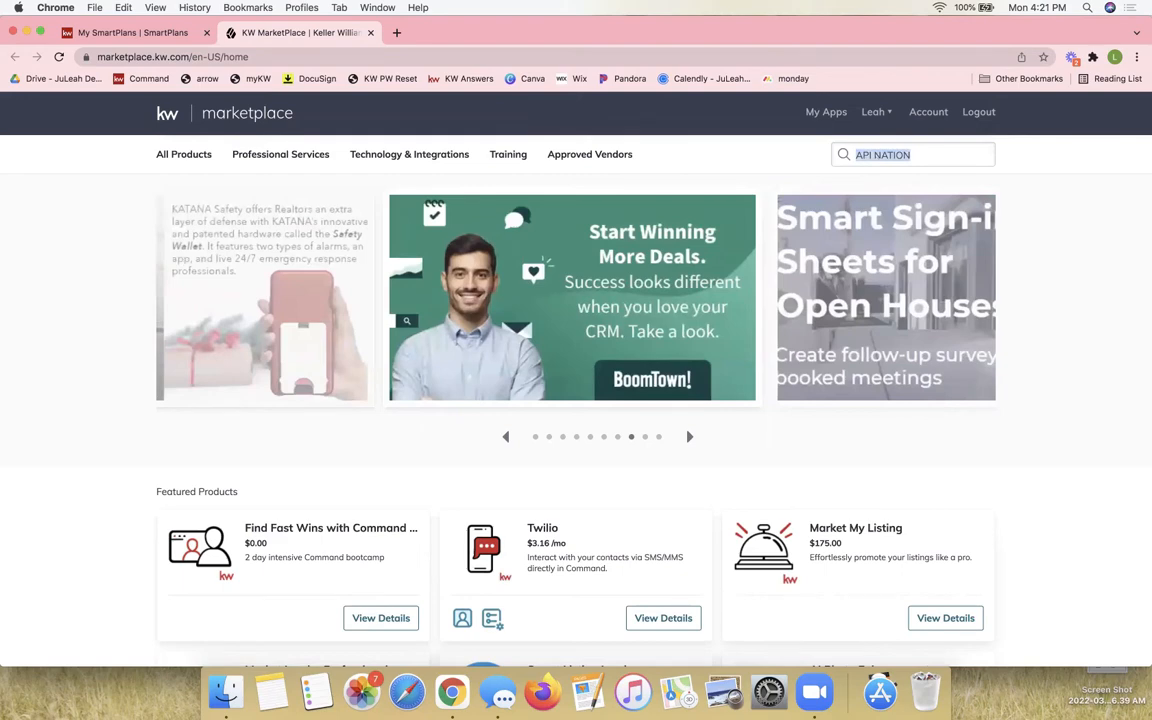
text(zilloe)
key(BackSpace)
text(w)
key(Return)
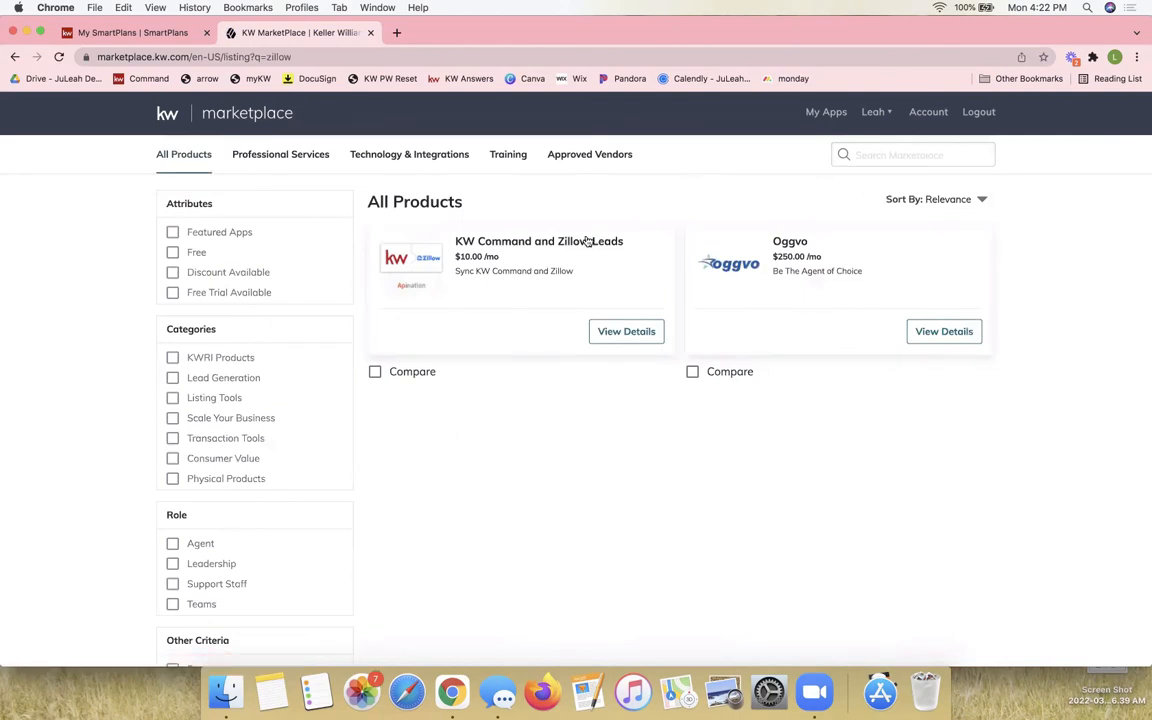
Step: Open the product details of the KW Command and Zillow Leads integration from the marketplace results
click(873, 160)
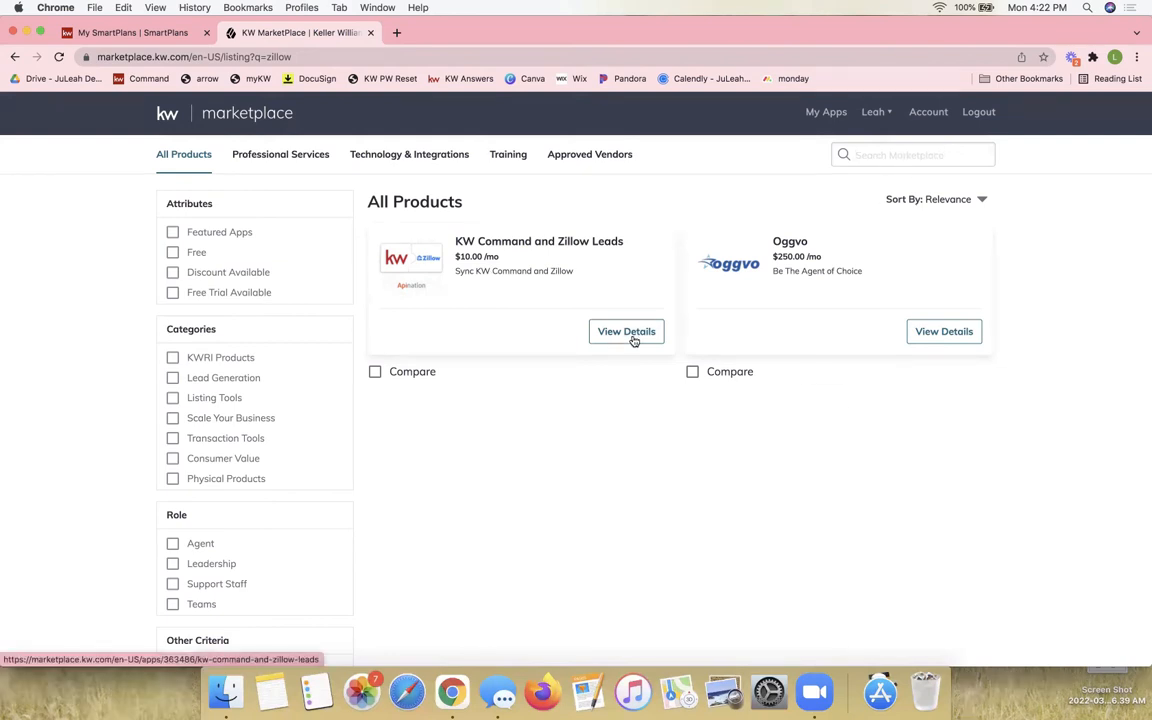
click(894, 160)
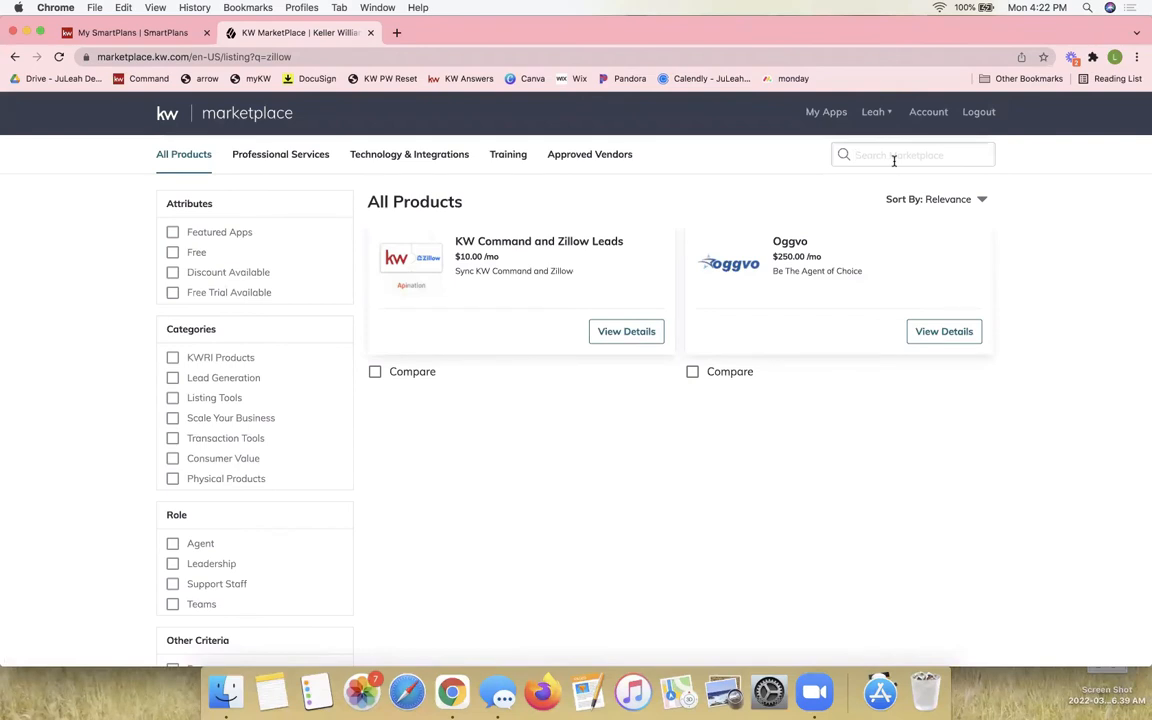
click(621, 336)
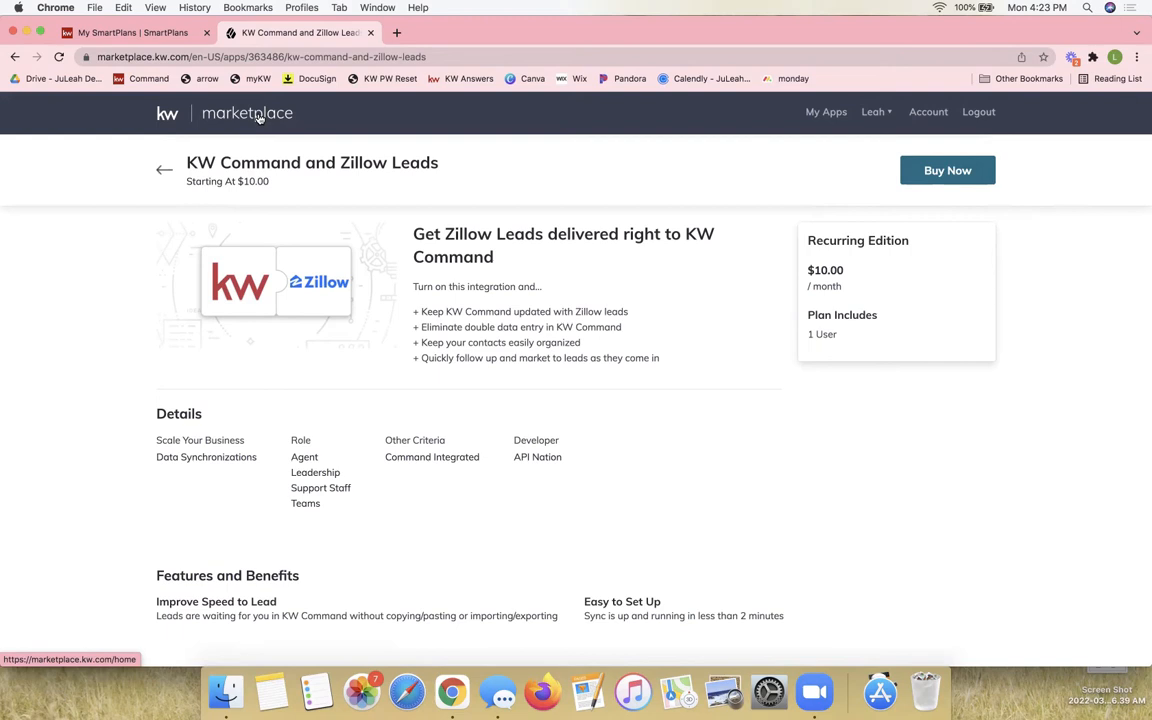
Step: Return to Command, search the contacts by the contact's first name, and open the first matching contact
click(145, 36)
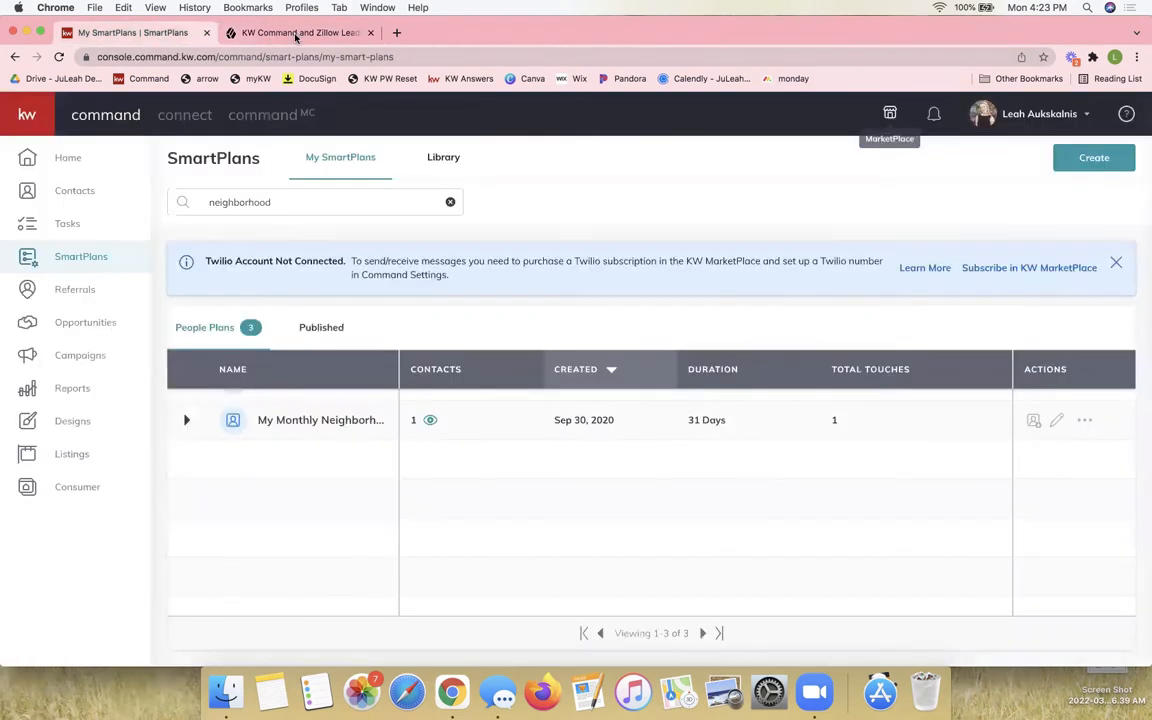
click(80, 190)
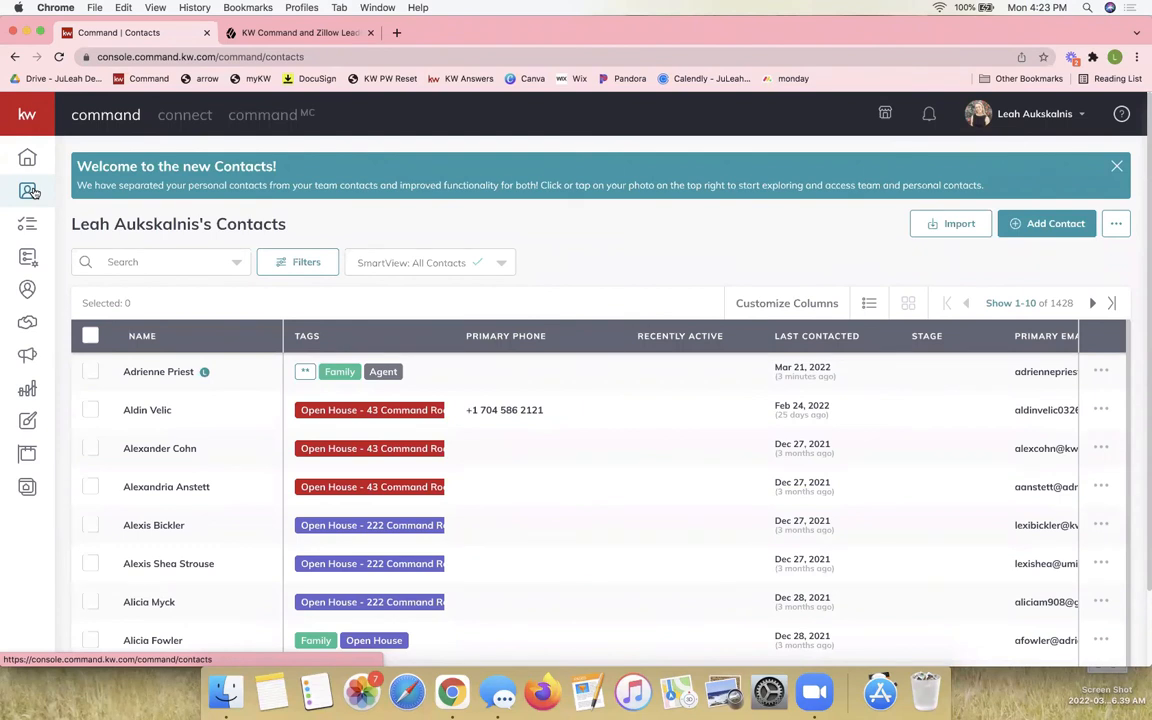
click(193, 262)
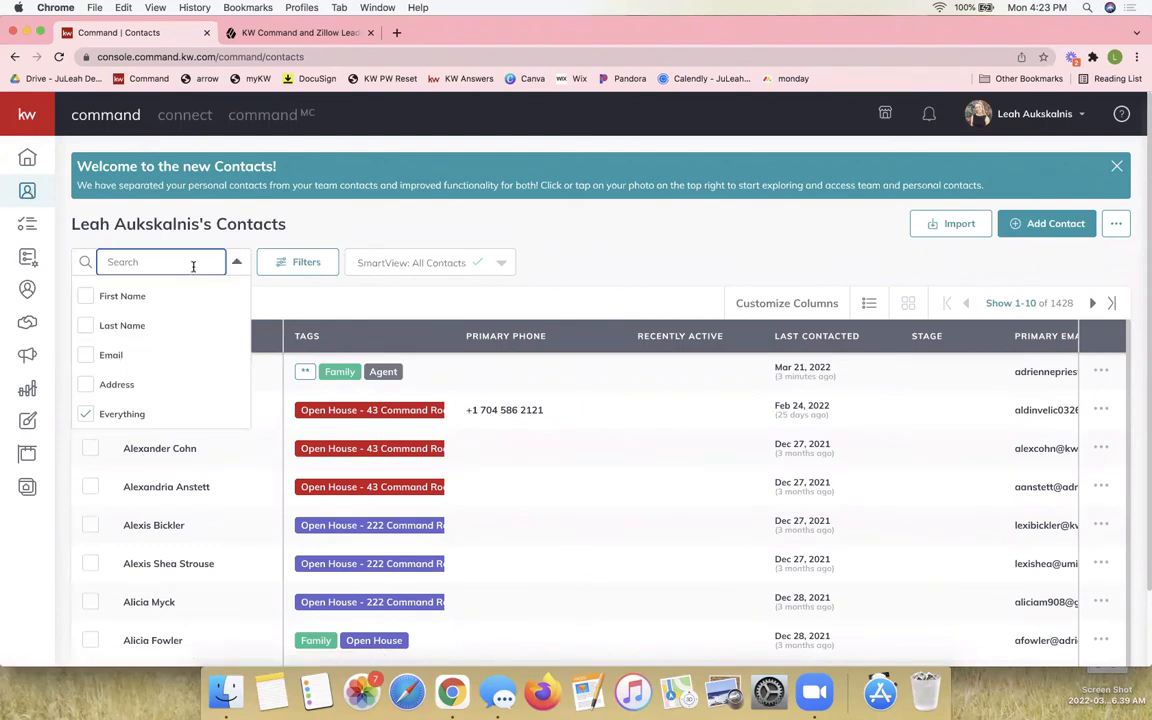
text(bruce)
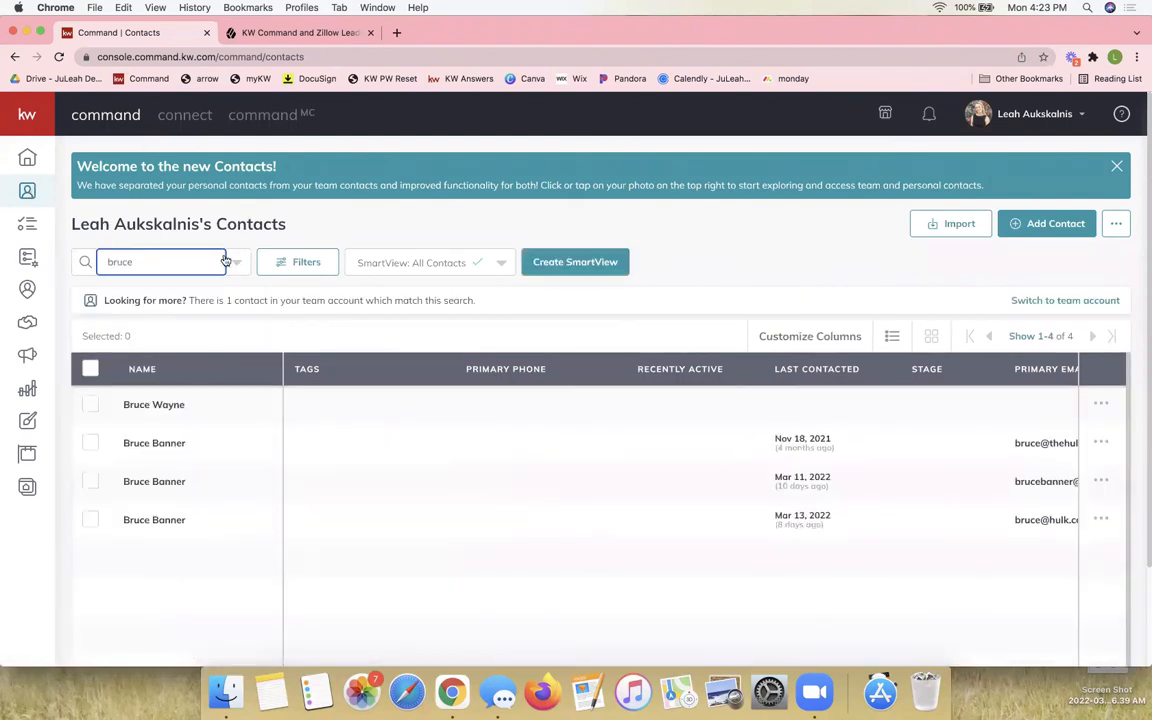
click(172, 404)
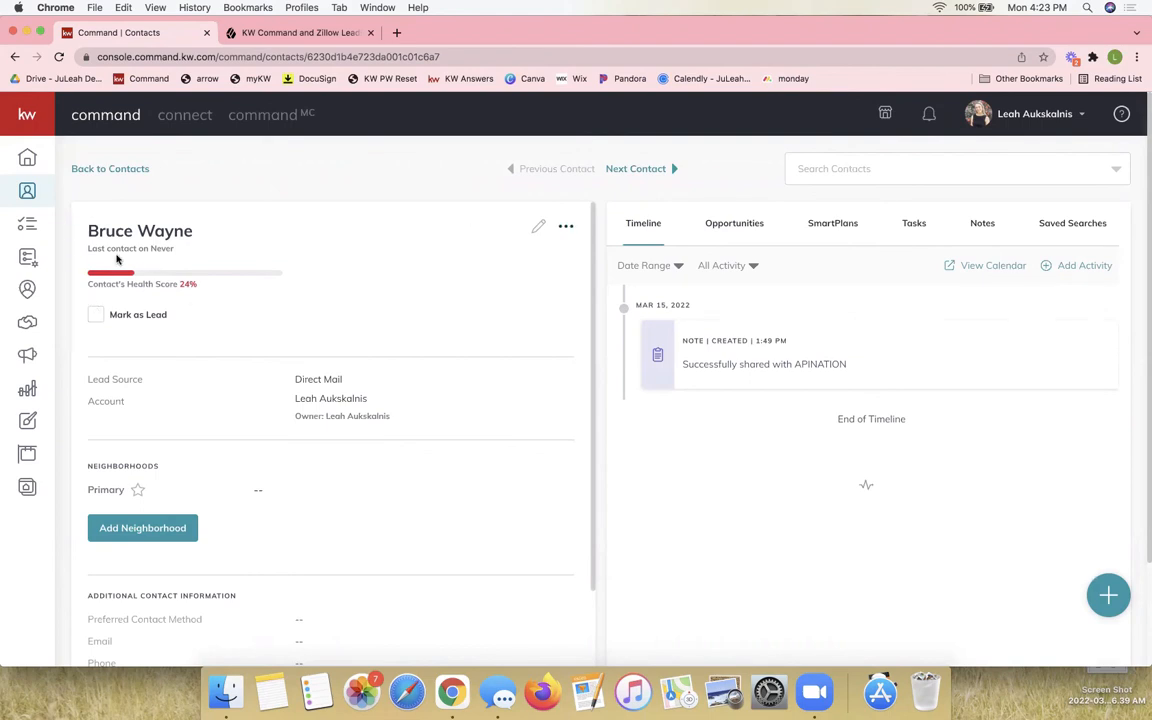
Step: Try to resubscribe the open contact, and move on to the next contact's record to look it over
click(566, 229)
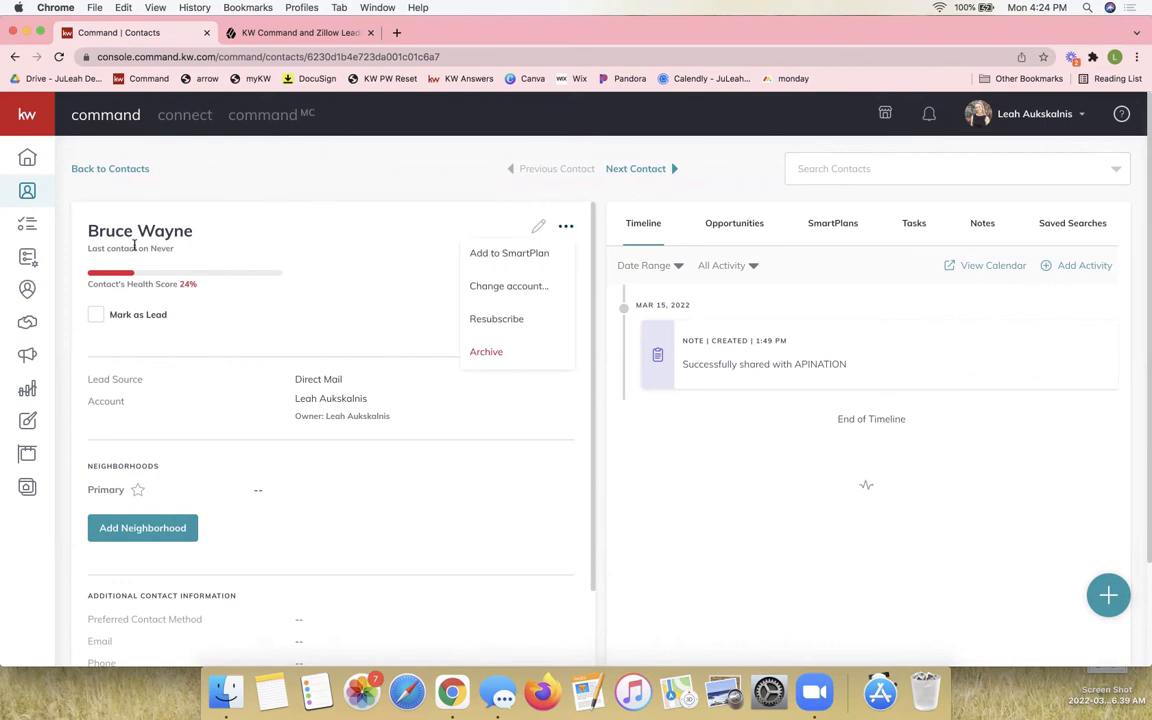
click(495, 320)
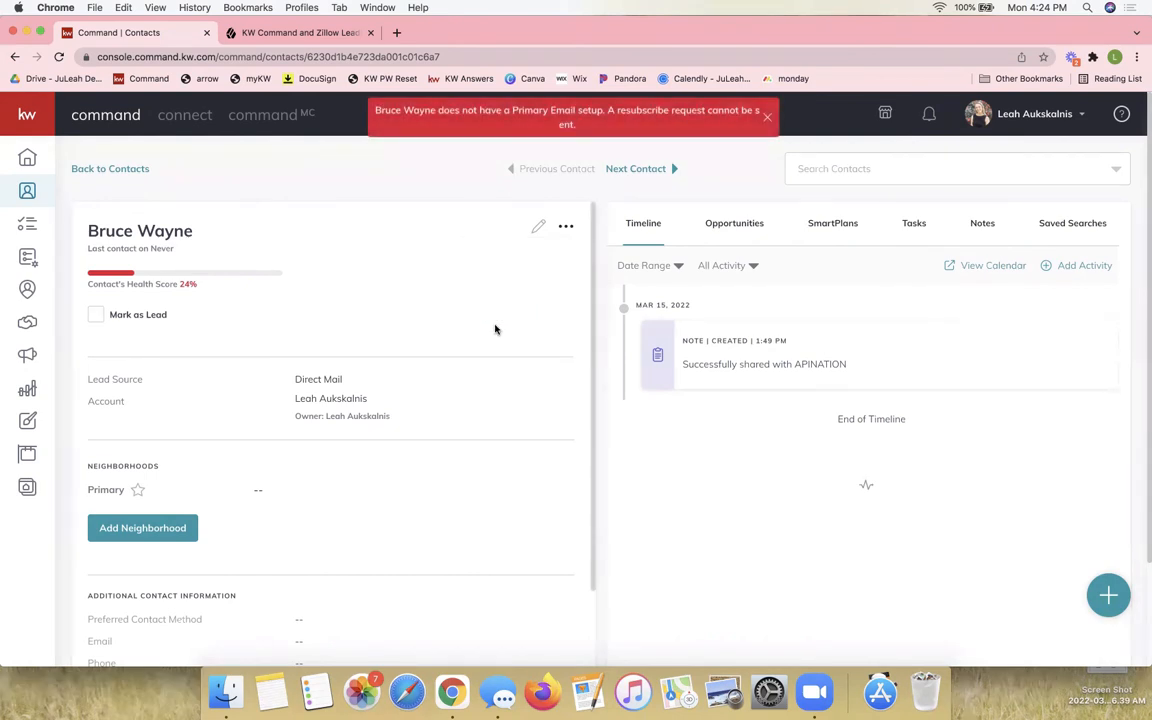
click(636, 171)
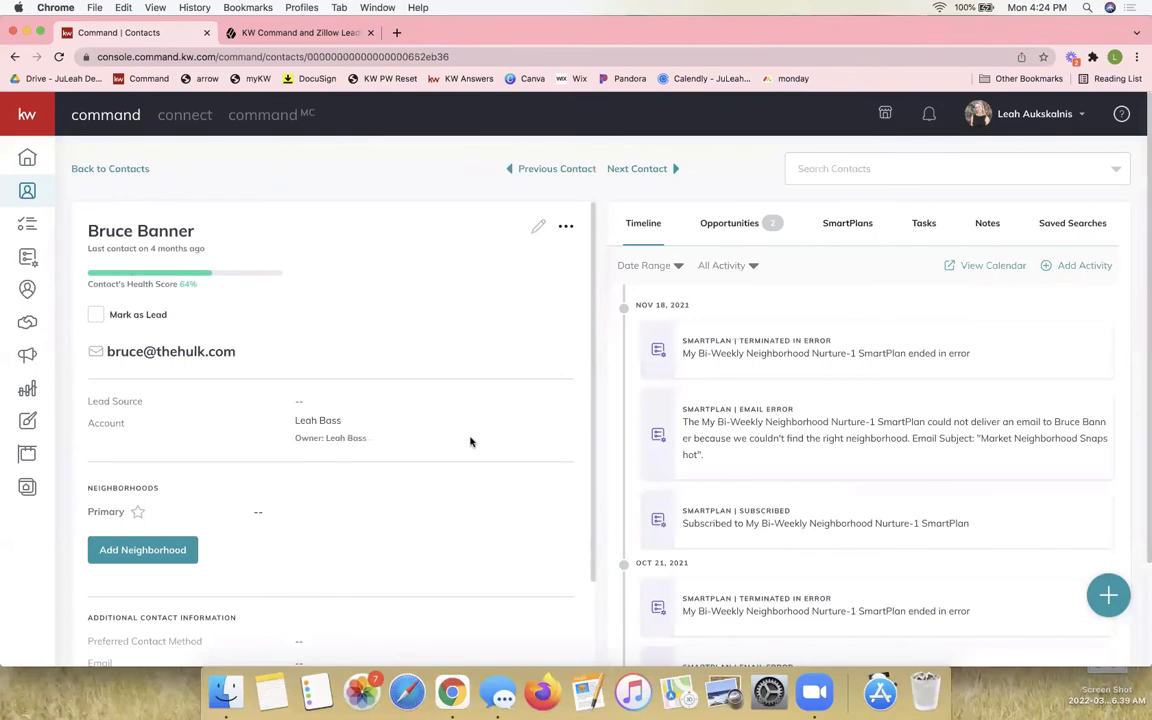
scroll(470, 441, down, 5)
scroll(470, 441, up, 3)
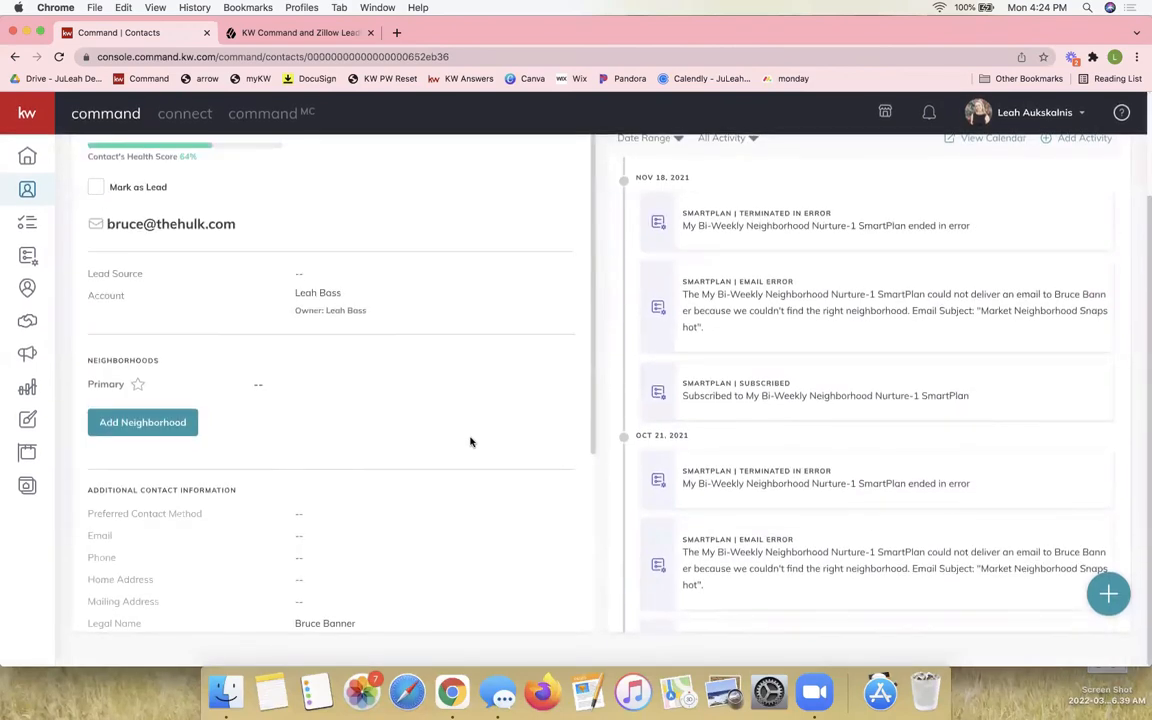
scroll(470, 441, up, 3)
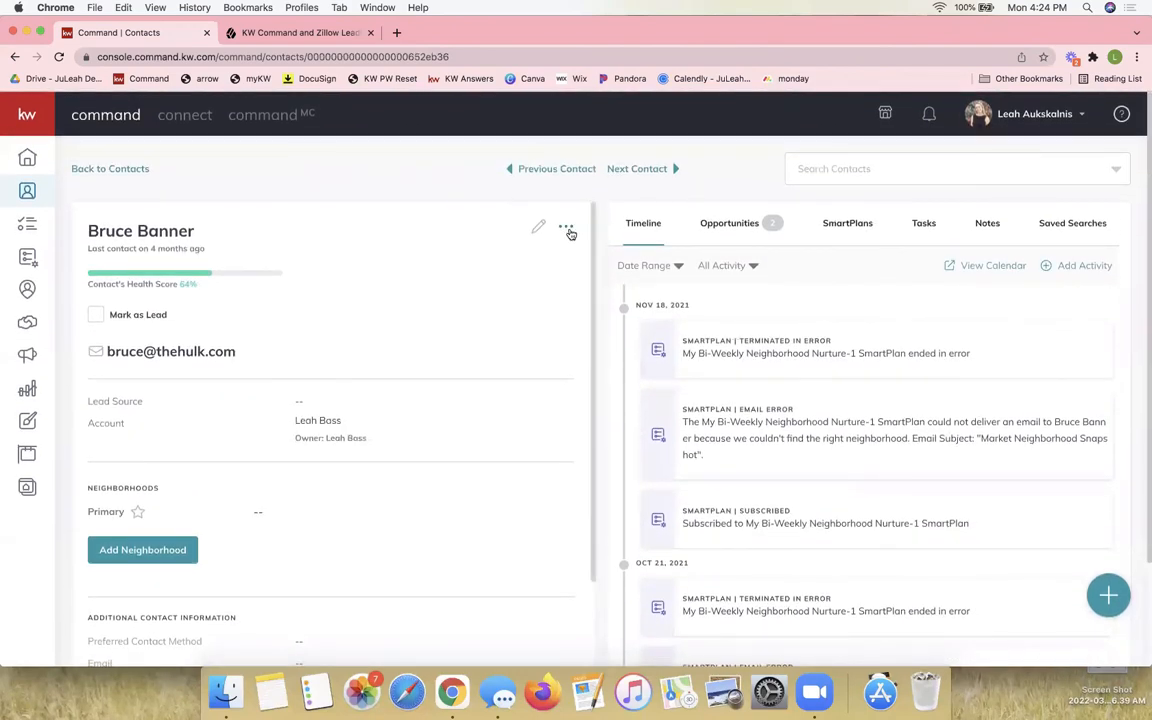
Step: Start a resubscribe request for this contact, confirm permission to resubscribe them, and send the resubscribe email
click(567, 231)
click(512, 321)
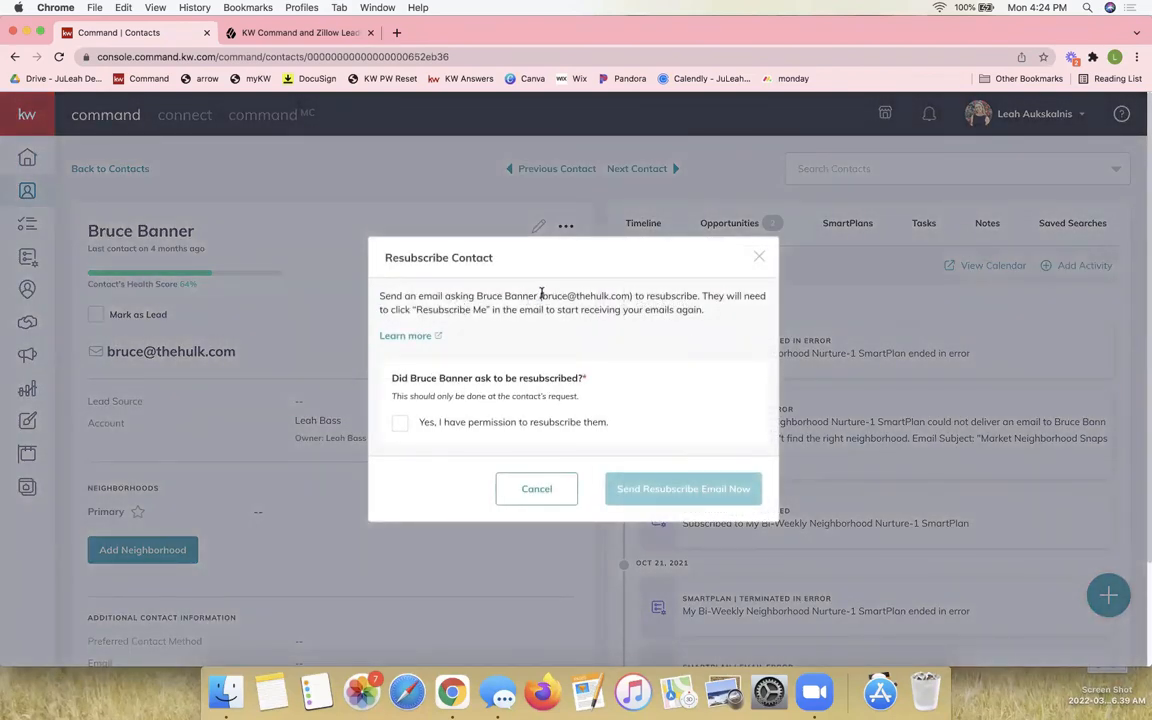
drag(541, 295, 635, 296)
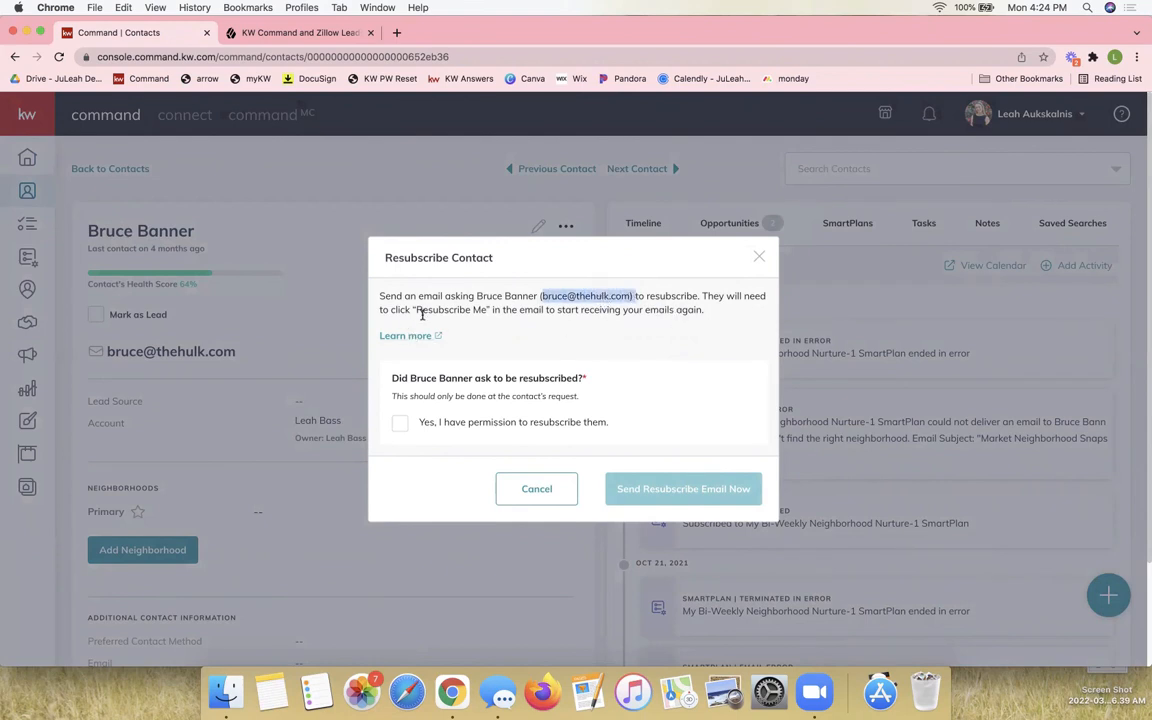
drag(414, 309, 489, 311)
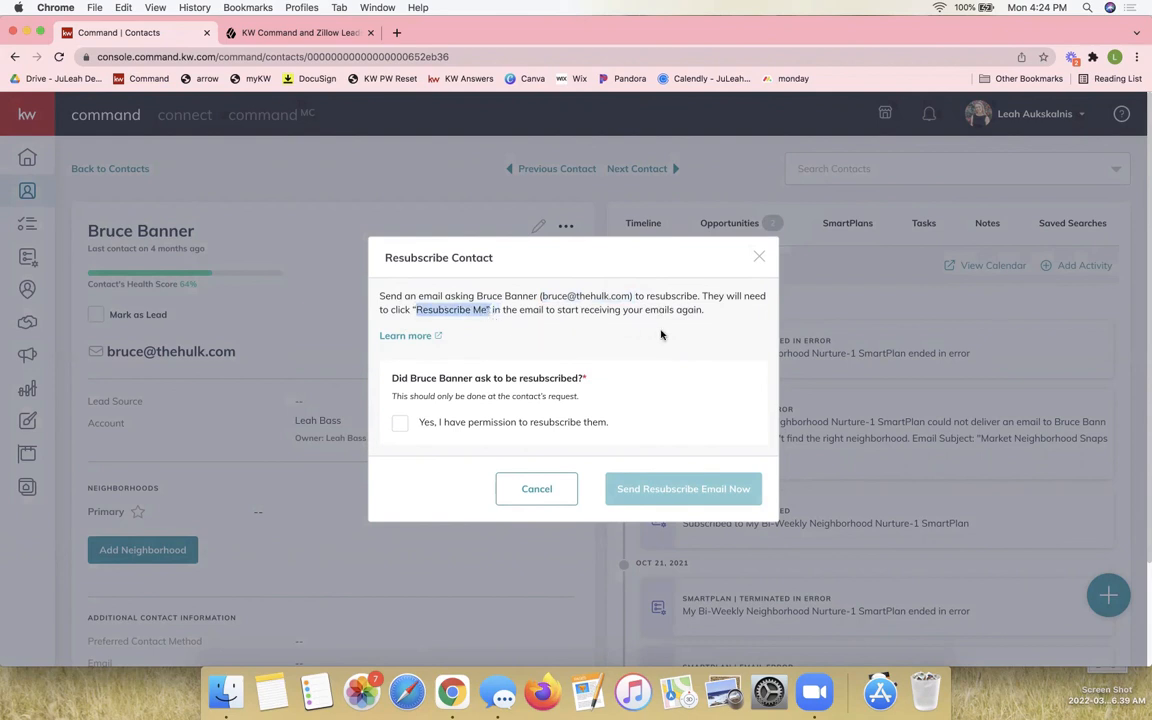
click(400, 422)
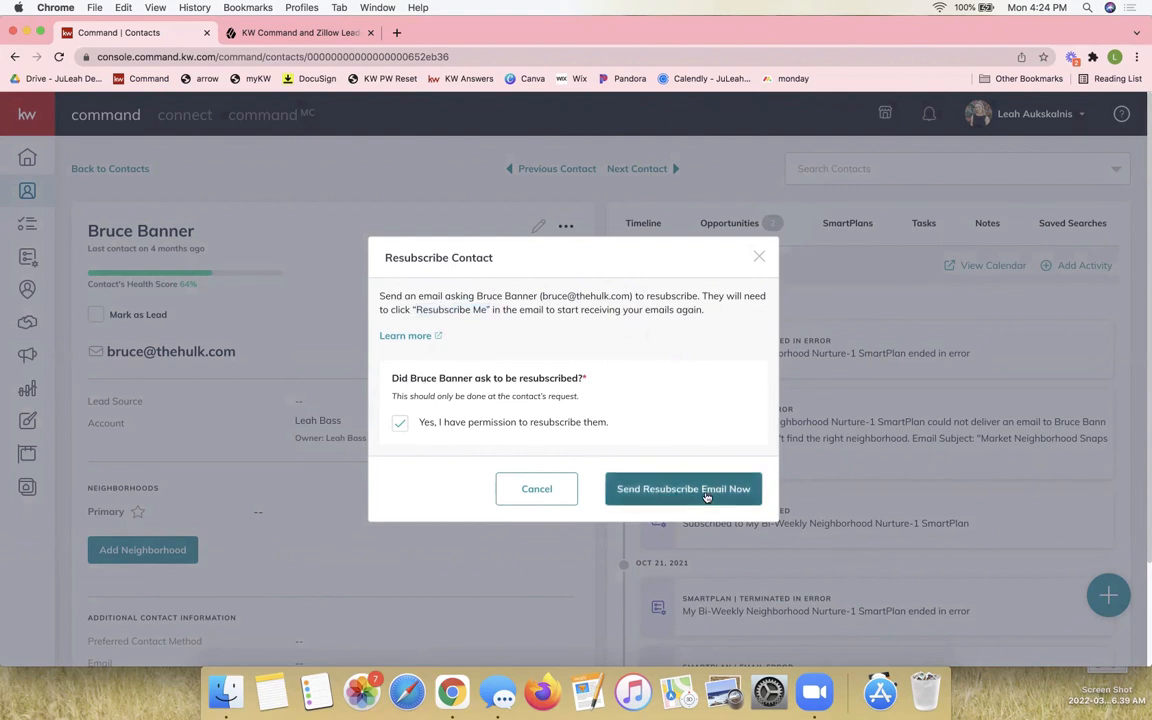
click(648, 497)
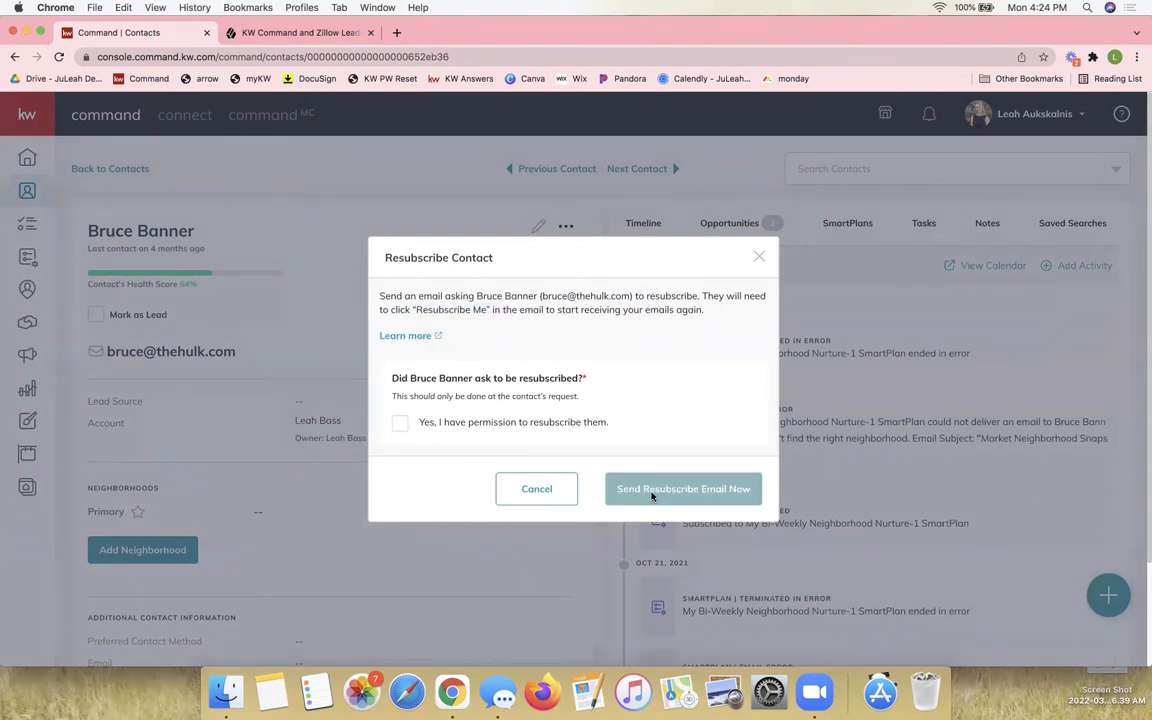